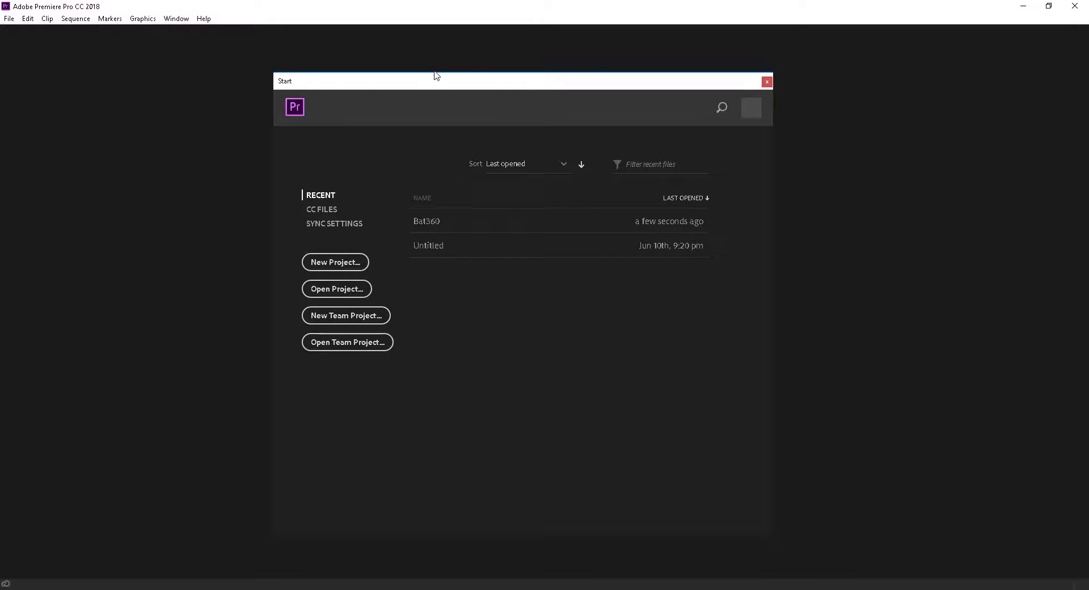
Start a new project from the start screen and type the name Bat360TutEdit.
left_click_drag(441, 84, 451, 74)
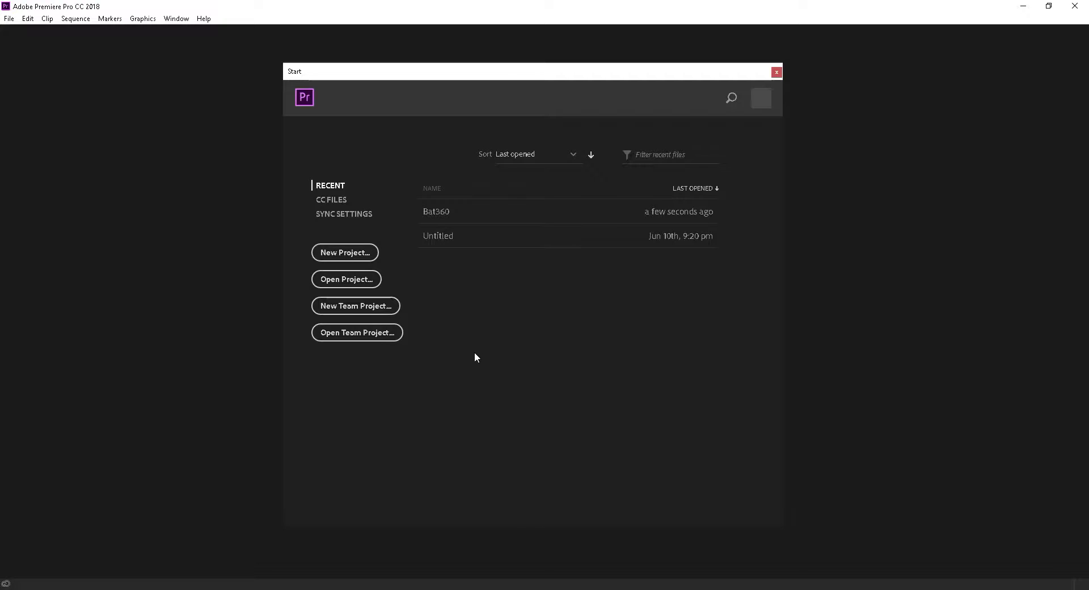
left_click(343, 253)
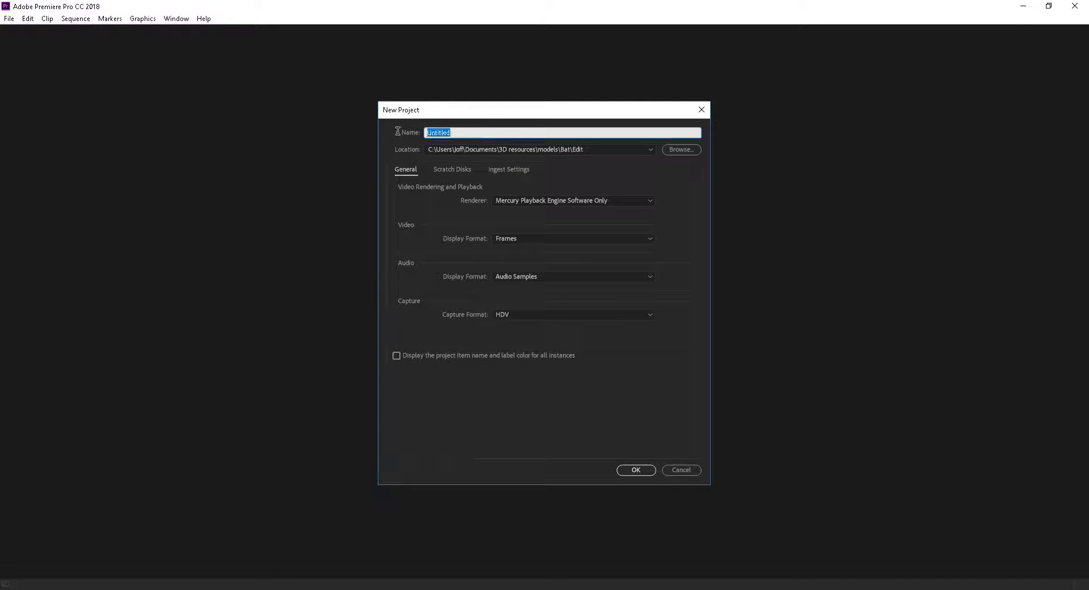
type("Bat3")
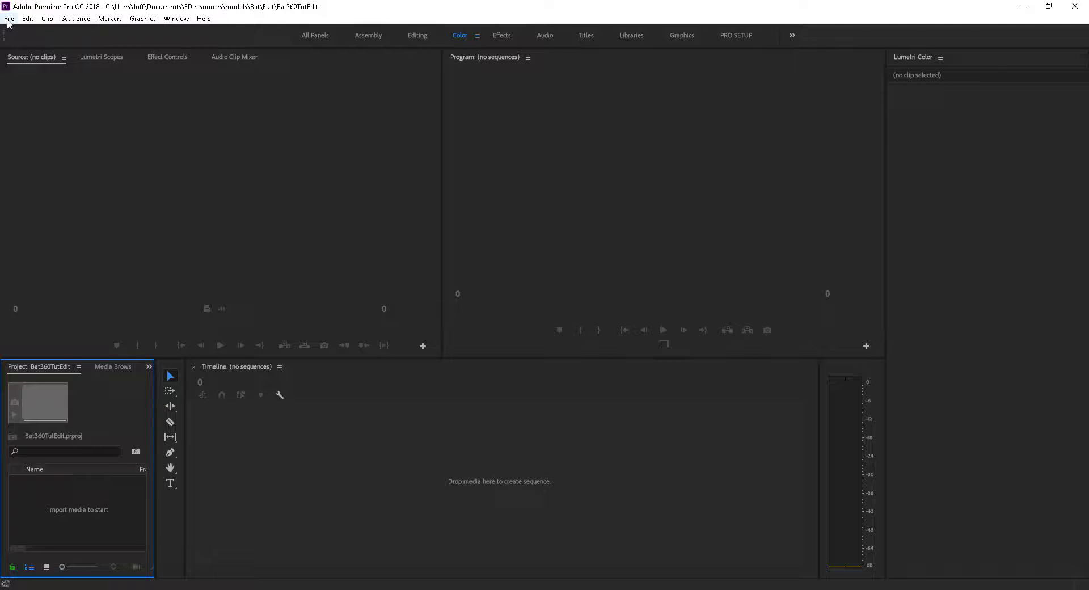
Import BatRender.001 from turnTableCamera1 as a PNG image sequence.
right_click(50, 486)
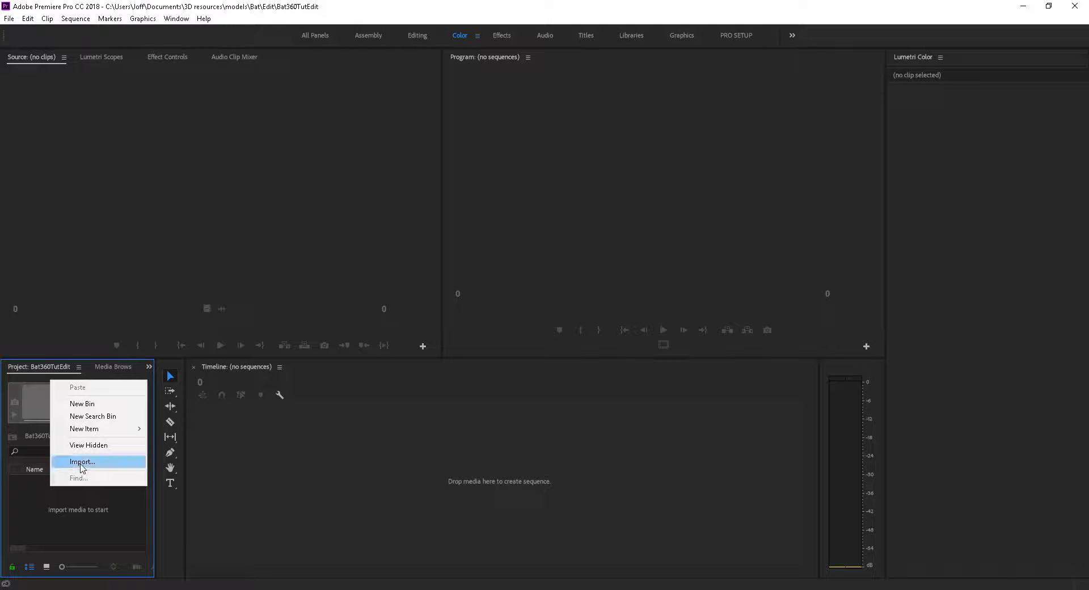
left_click(79, 461)
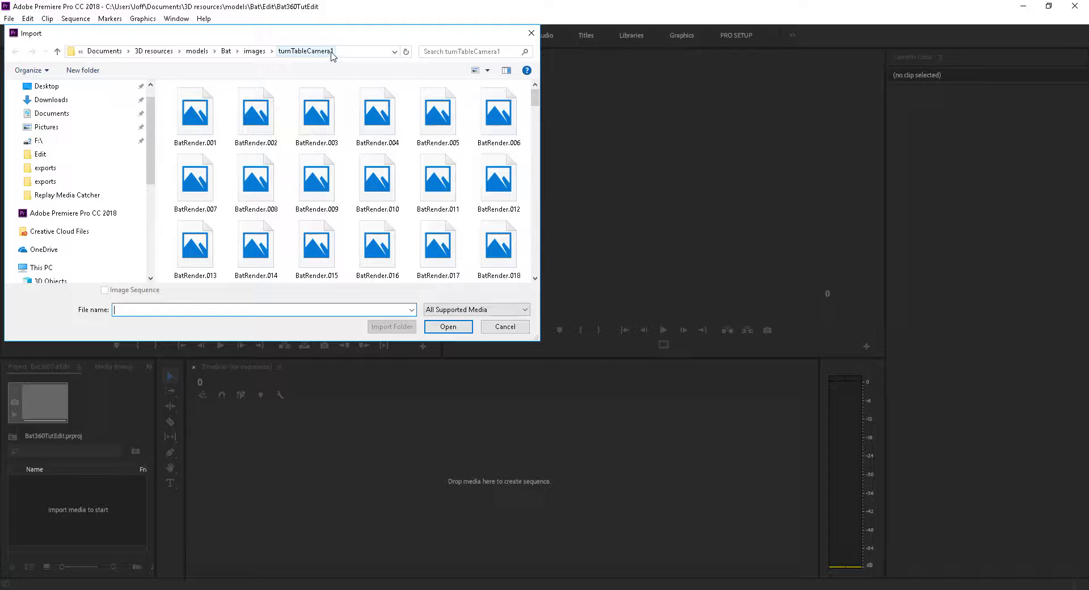
left_click(211, 122)
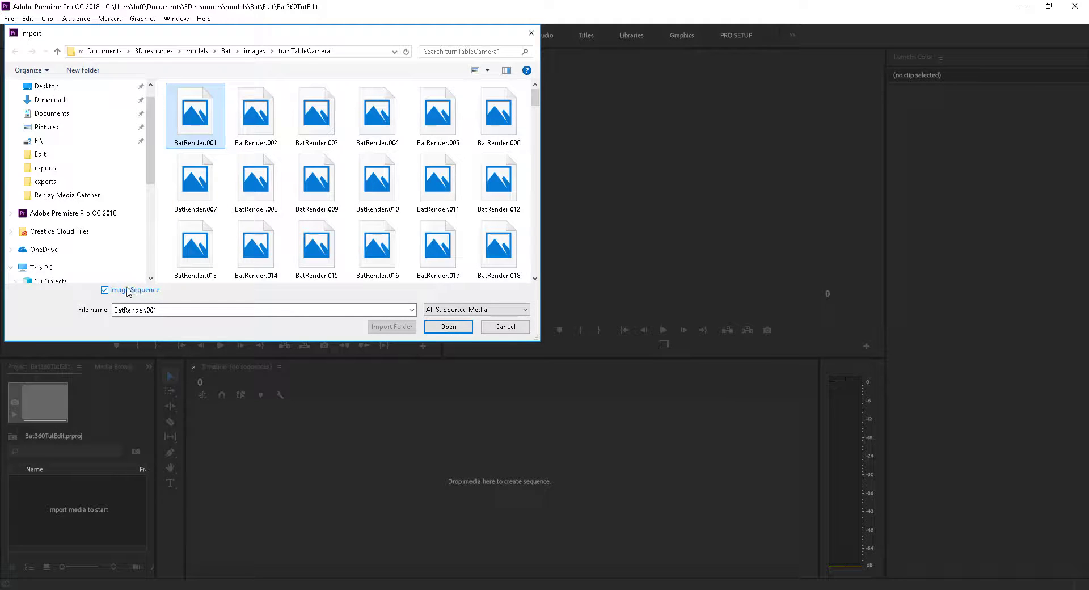
left_click(443, 328)
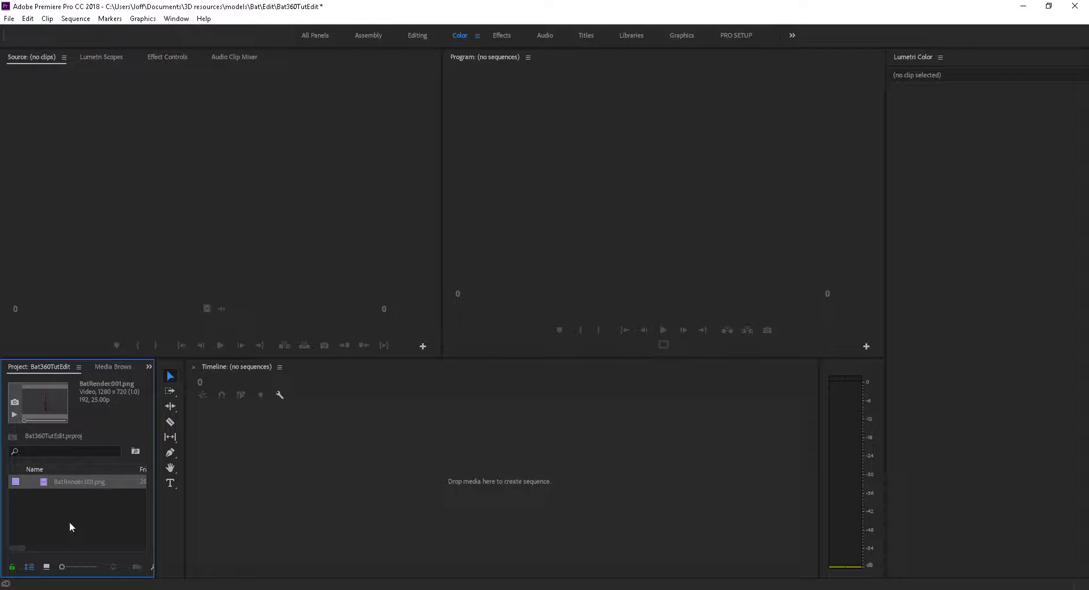
Load BatRender.001.png in the Source monitor, play it, then stop and scrub through the rotation.
double_click(42, 482)
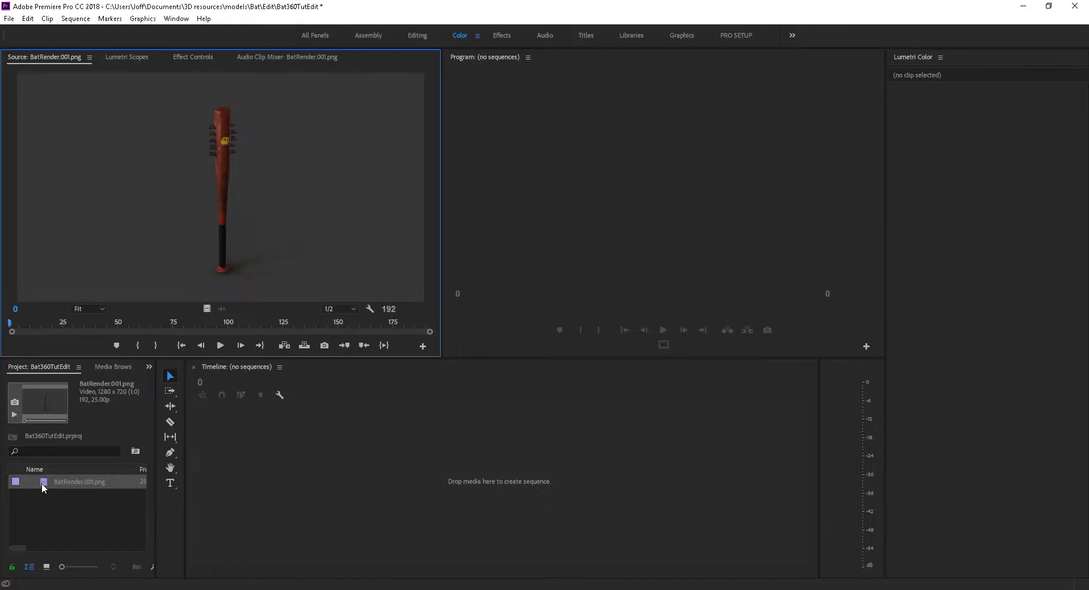
left_click(221, 345)
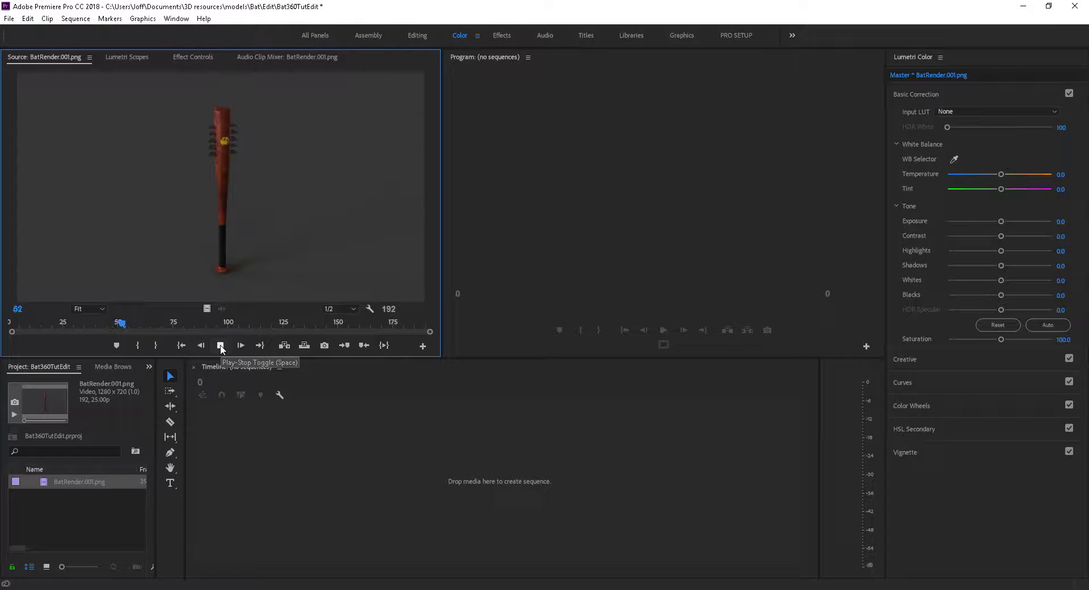
left_click_drag(139, 325, 7, 321)
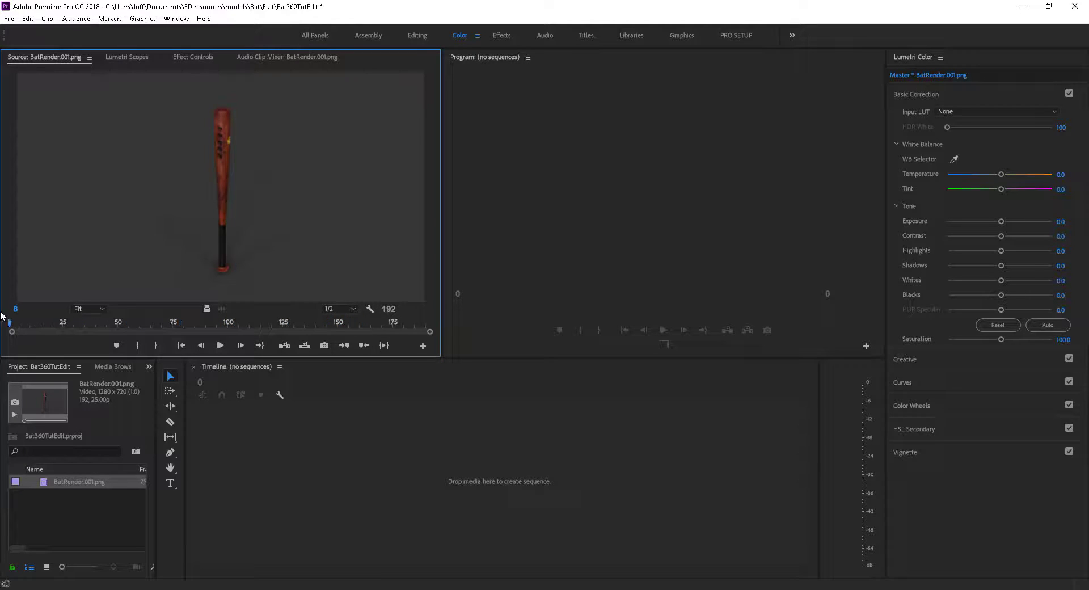
Reselect BatRender.001.png in the Project panel and bring up its context menu.
left_click(80, 518)
left_click(70, 482)
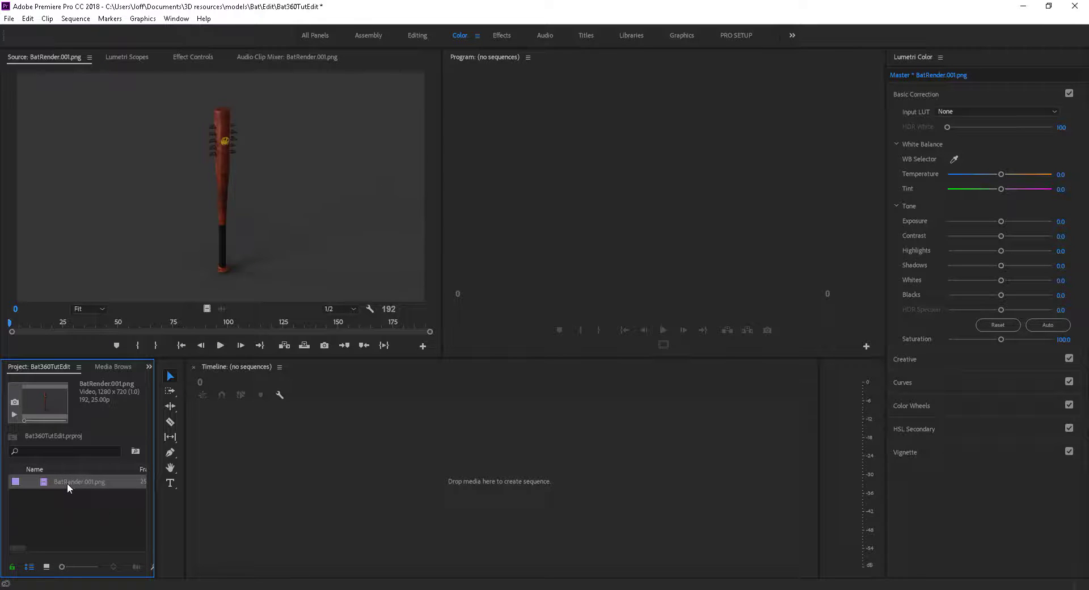
right_click(64, 483)
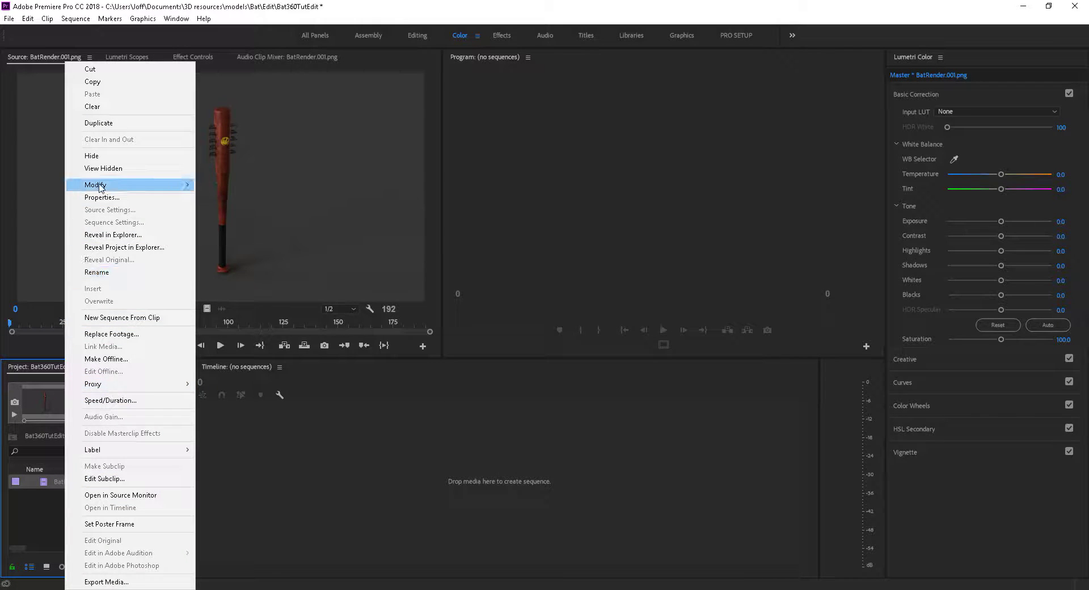
Interpret BatRender.001.png footage with an assumed frame rate of 24 fps.
mouse_move(100, 187)
left_click(241, 198)
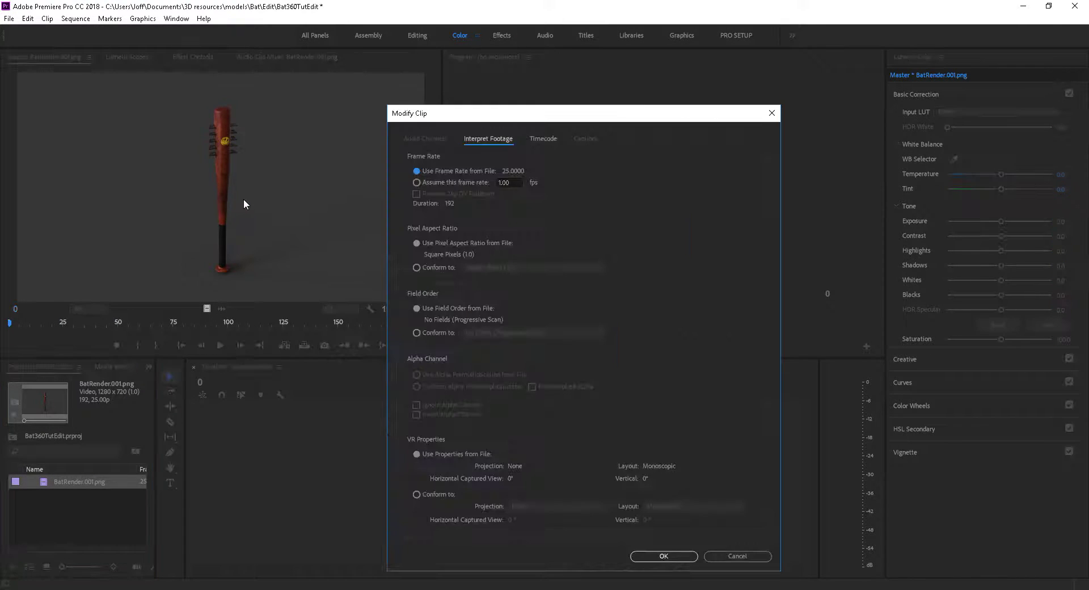
left_click(450, 182)
type("24")
left_click(663, 556)
left_click(62, 532)
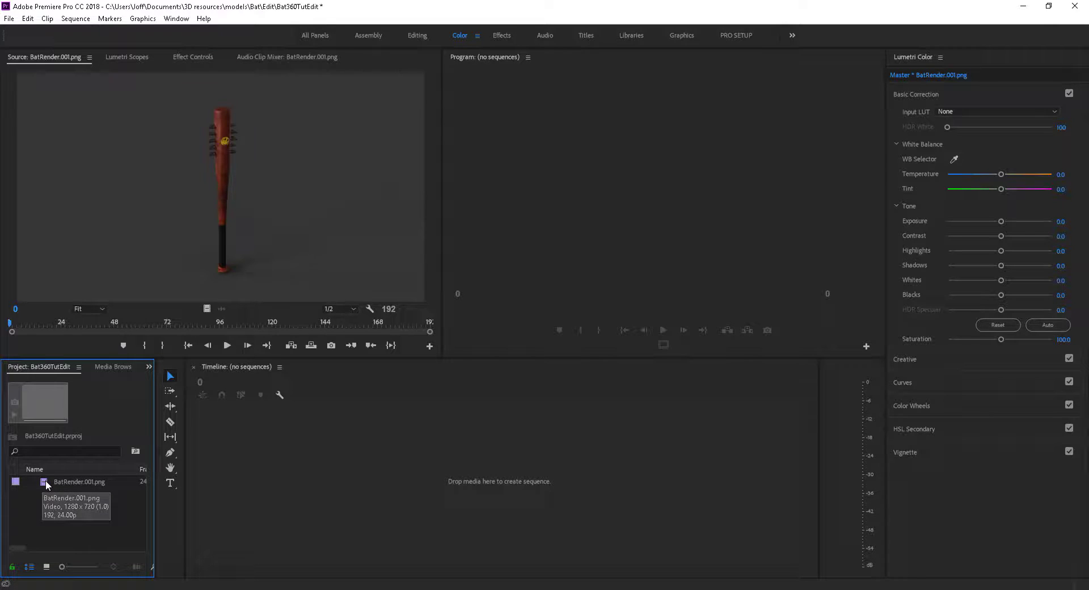
Drag BatRender.001.png onto the Timeline to create the BatRender.001 sequence, then zoom the timeline.
left_click(47, 484)
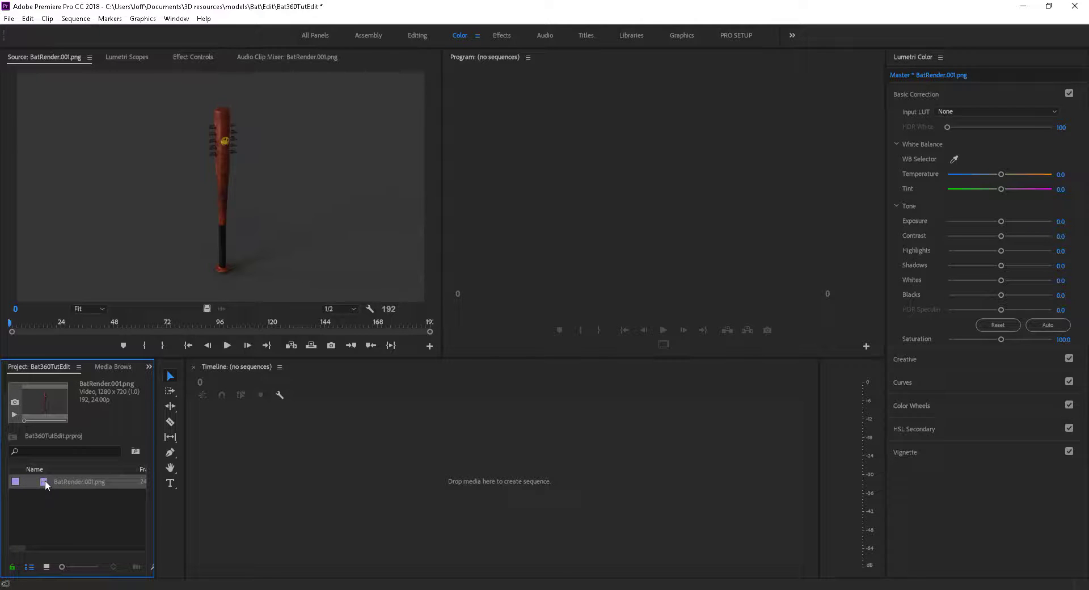
left_click_drag(45, 483, 288, 472)
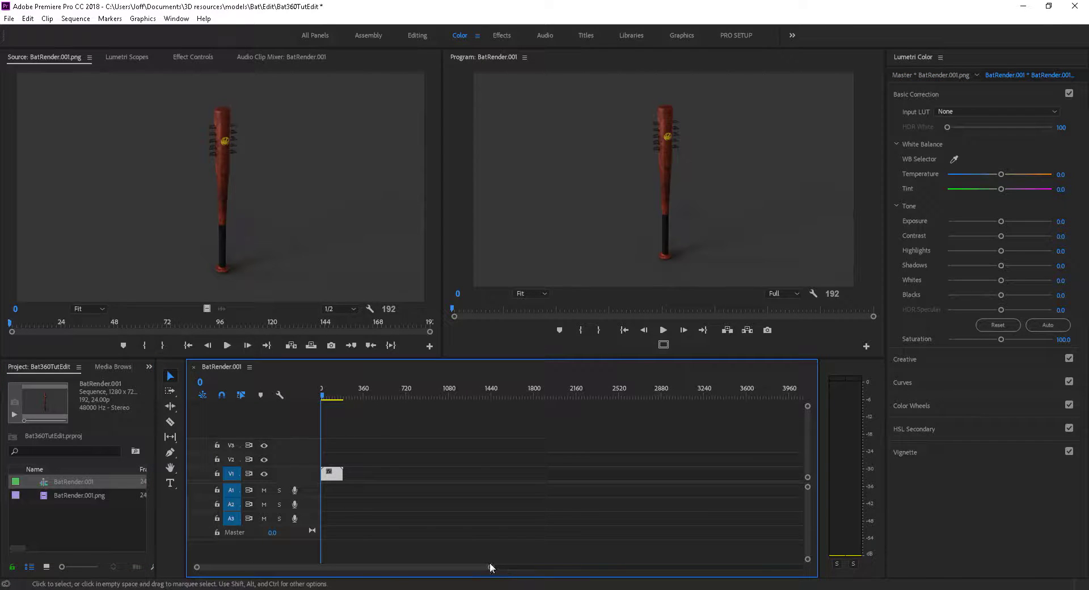
left_click_drag(490, 567, 376, 570)
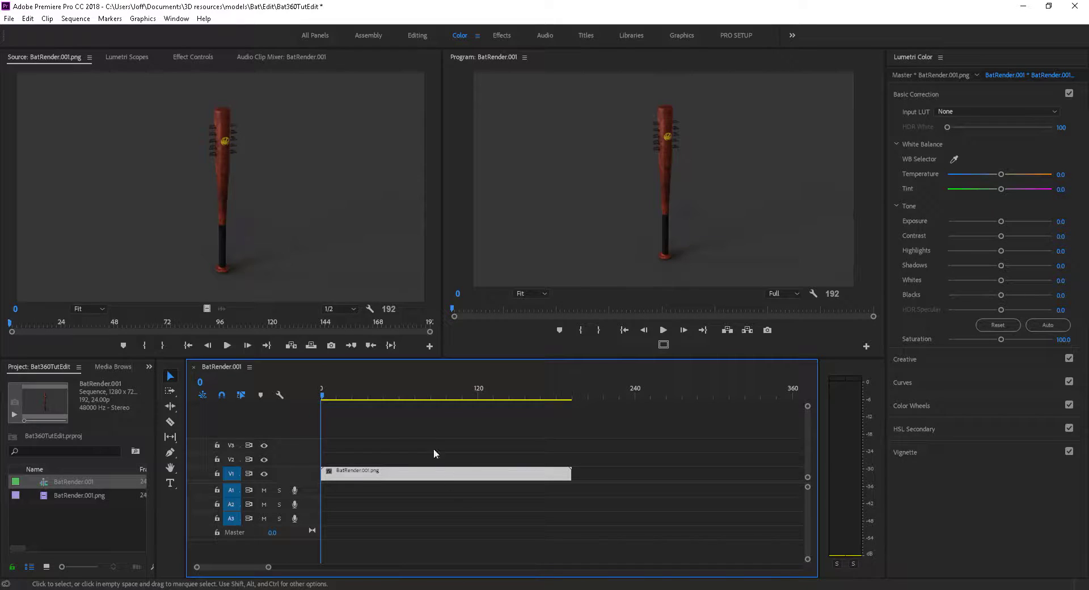
Play the sequence in the Program monitor, stopping at frame 142, and scrub further along.
left_click_drag(335, 397, 302, 384)
left_click(663, 330)
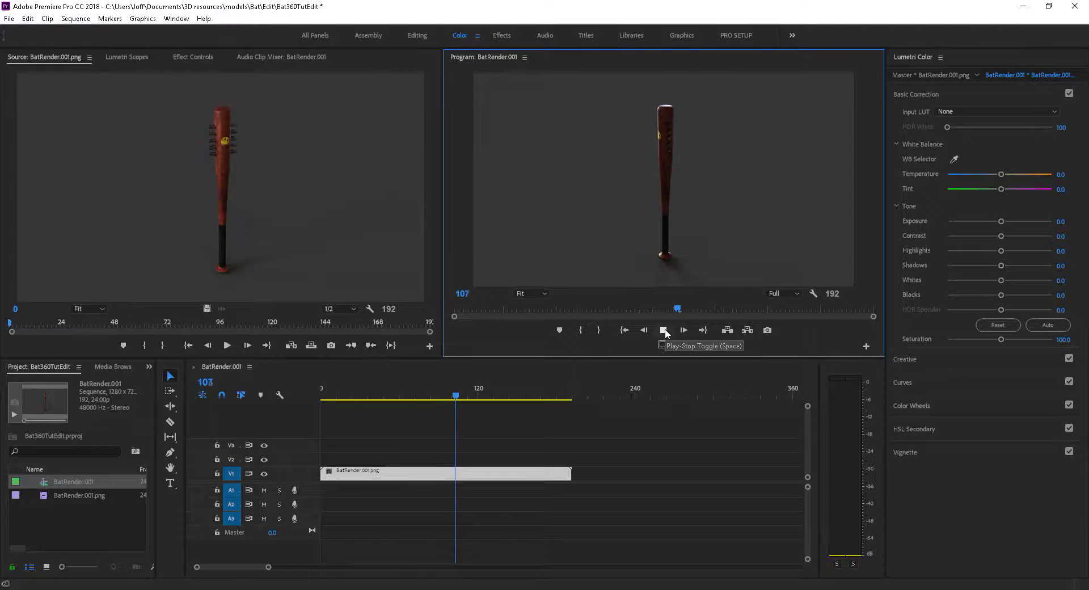
left_click(663, 332)
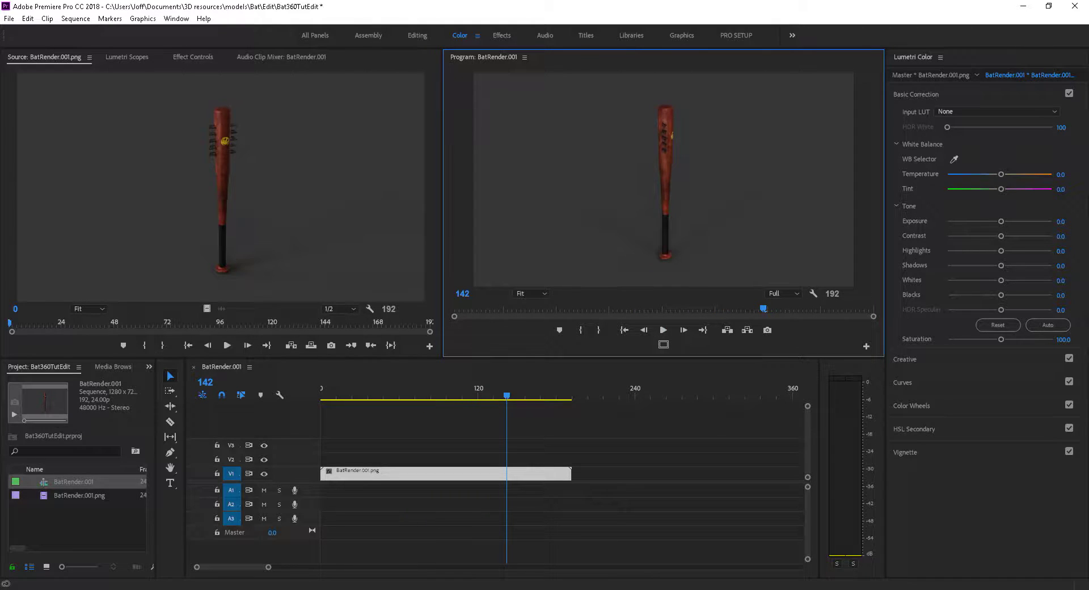
left_click_drag(508, 396, 294, 380)
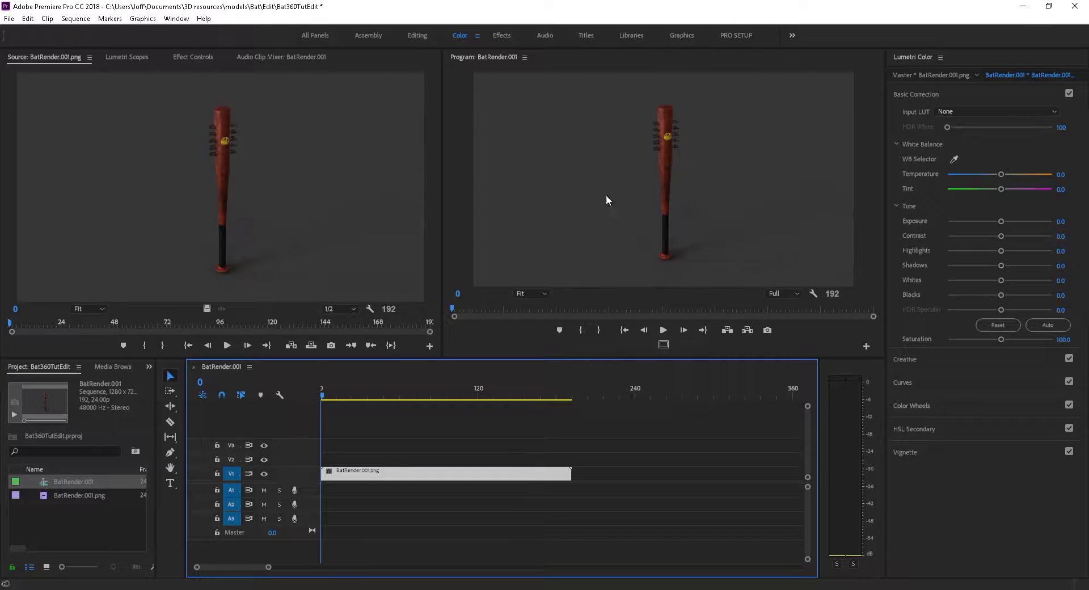
Widen the Project panel and create a 1280 x 720 Adjustment Layer.
left_click(106, 542)
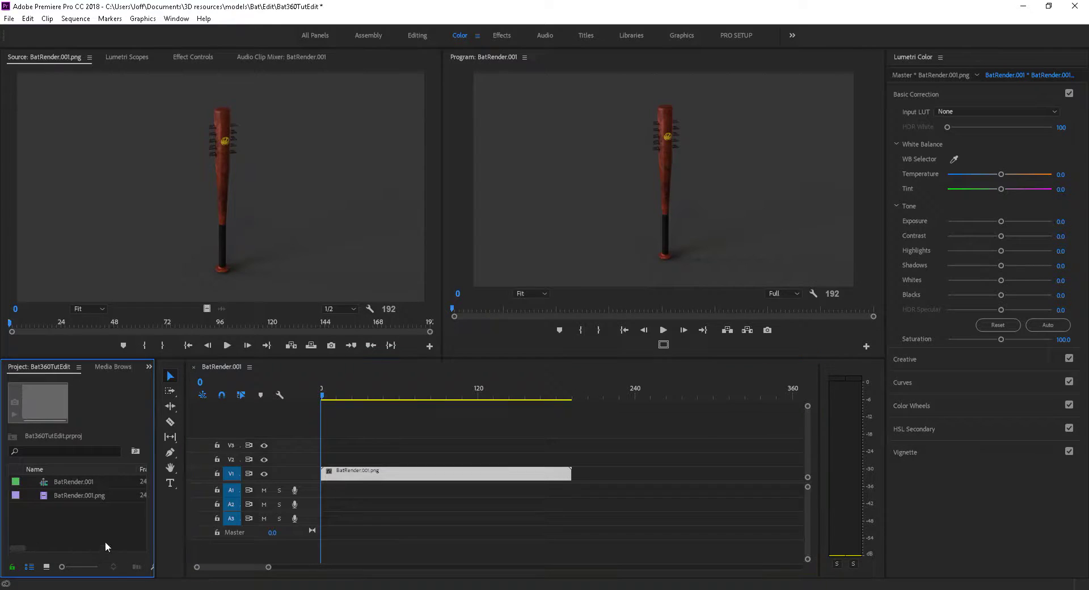
left_click_drag(153, 532, 237, 535)
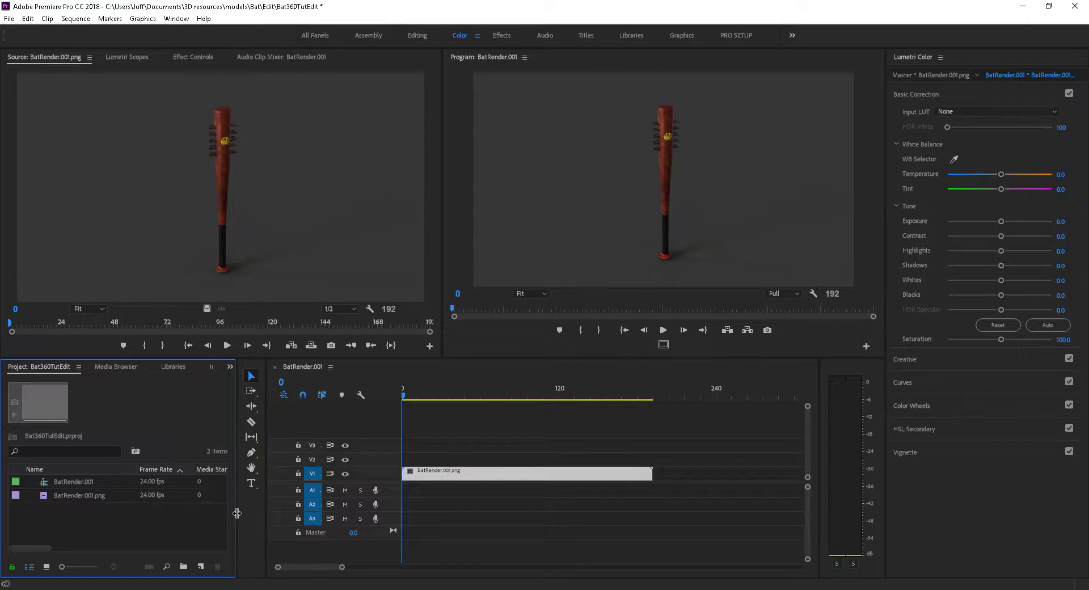
left_click_drag(235, 512, 262, 511)
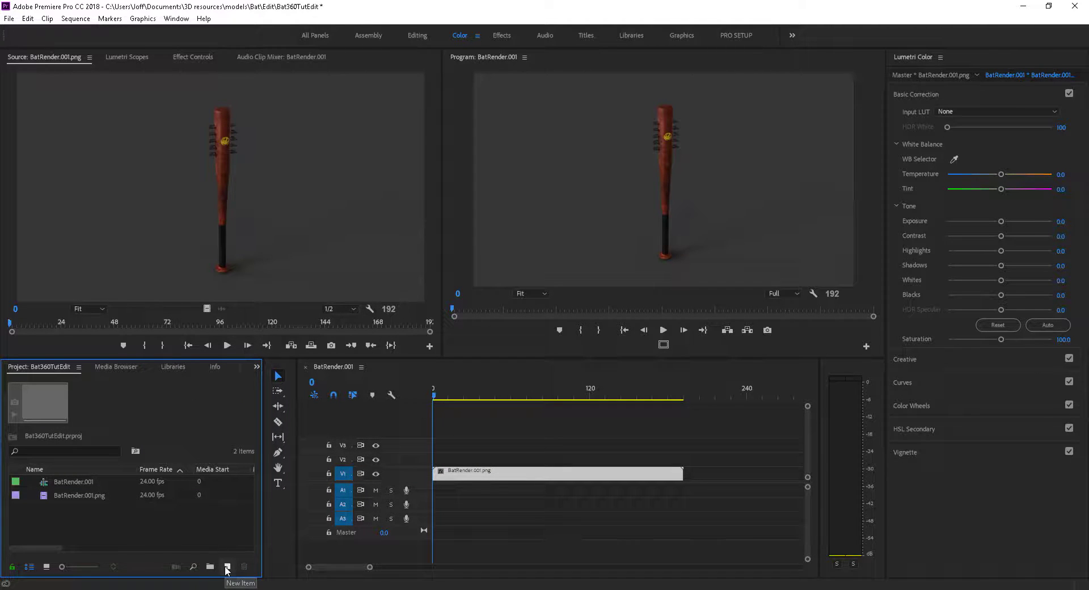
left_click(228, 567)
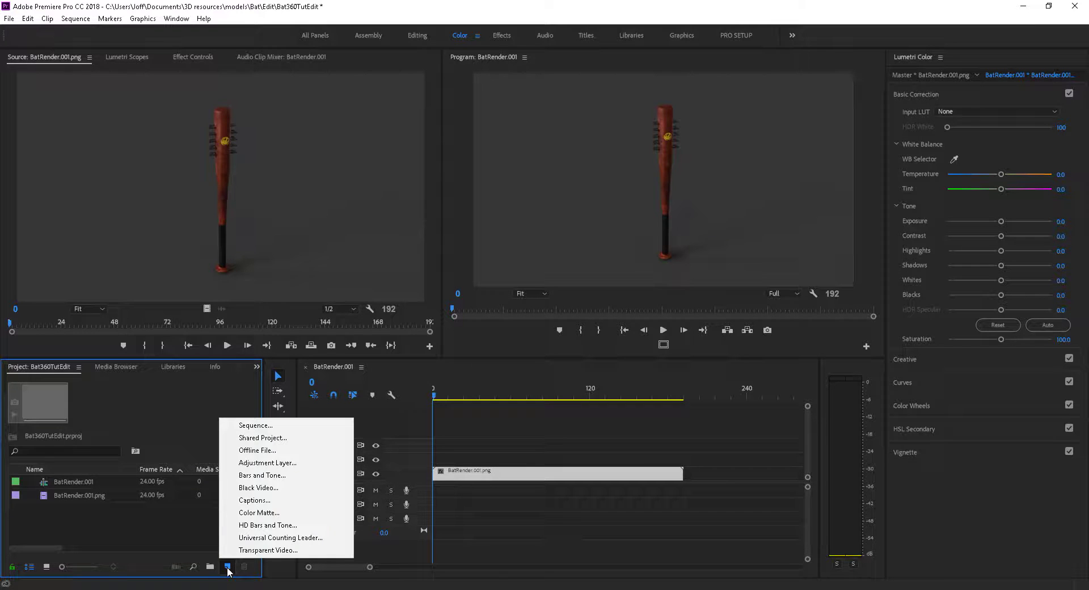
left_click(270, 462)
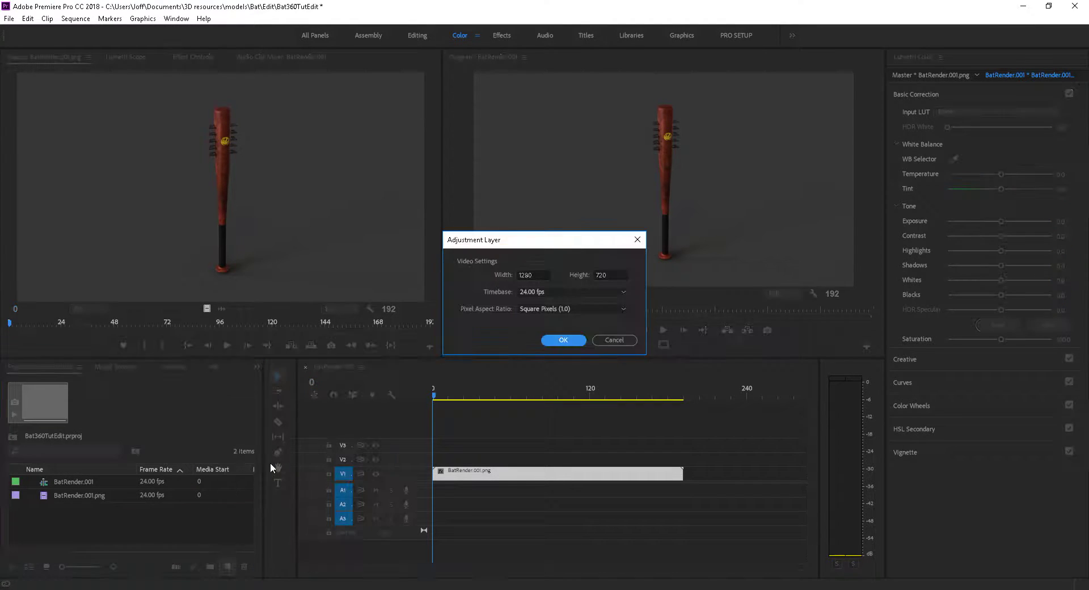
left_click(570, 341)
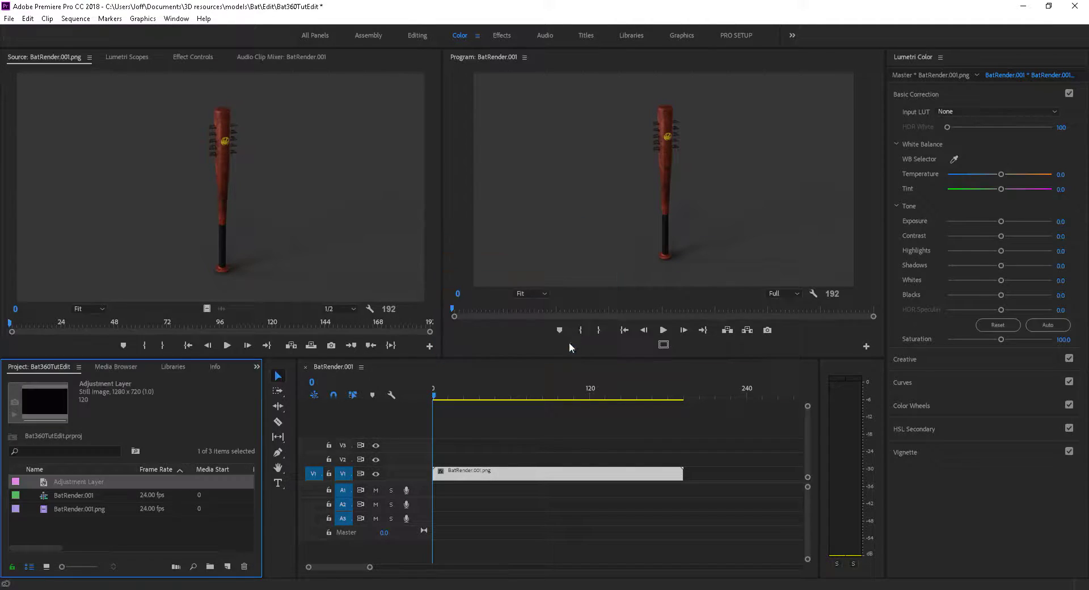
Place the Adjustment Layer on V2 and extend it to the bat clip's length.
left_click_drag(71, 481, 428, 462)
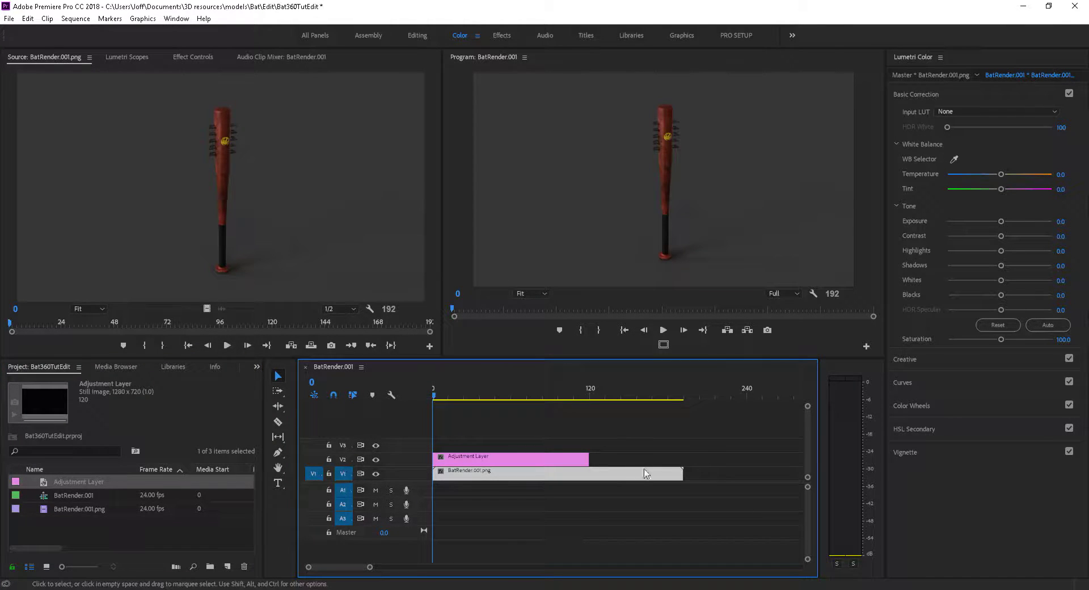
left_click_drag(597, 457, 682, 457)
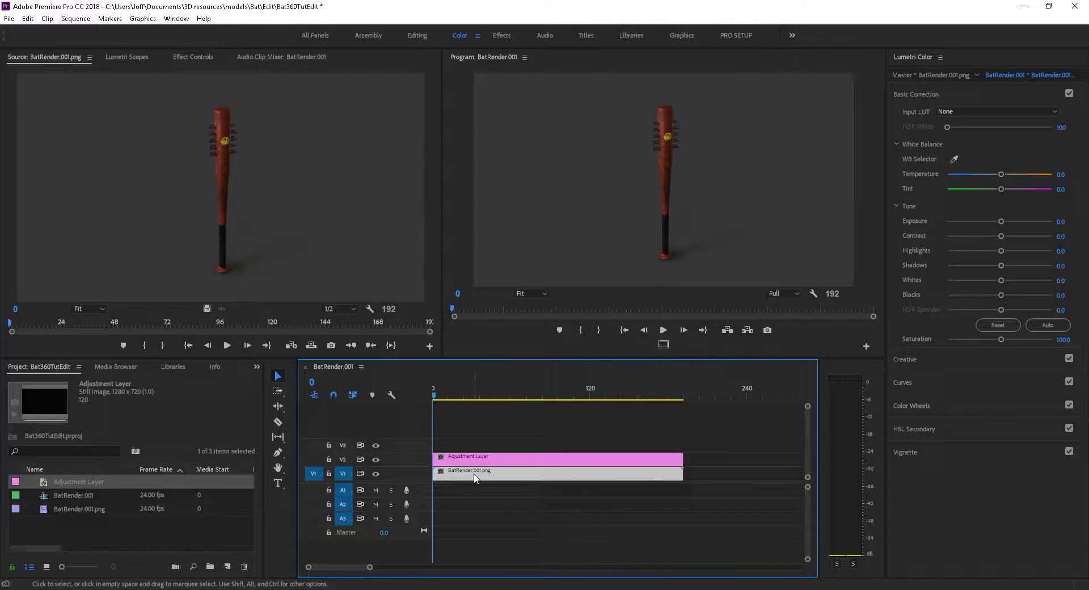
left_click(474, 459)
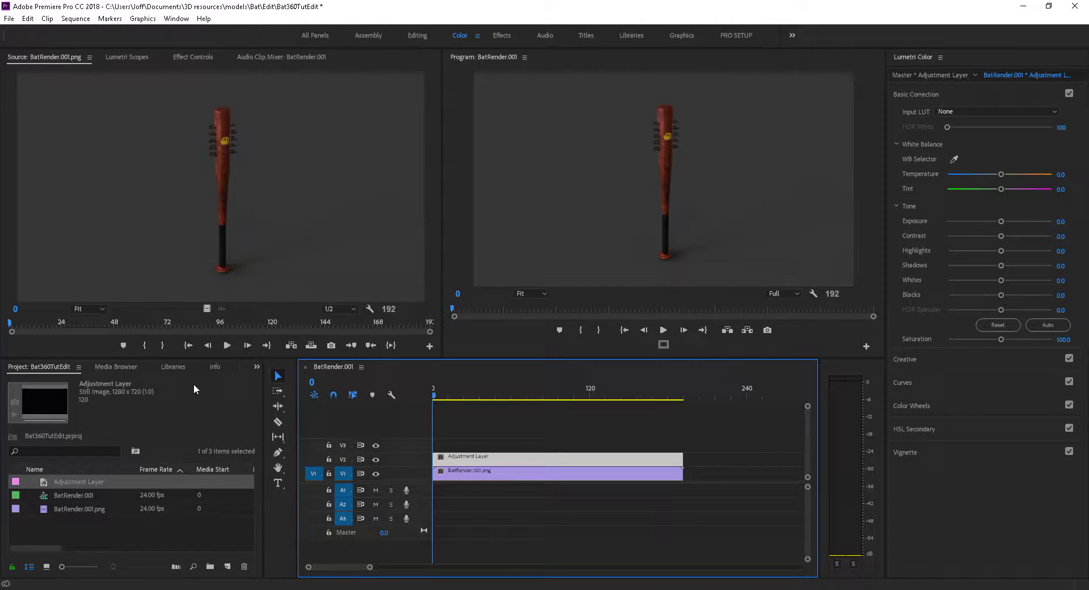
Search the Effects panel for 'gamma' and drop Gamma Correction on the Adjustment Layer.
left_click(256, 368)
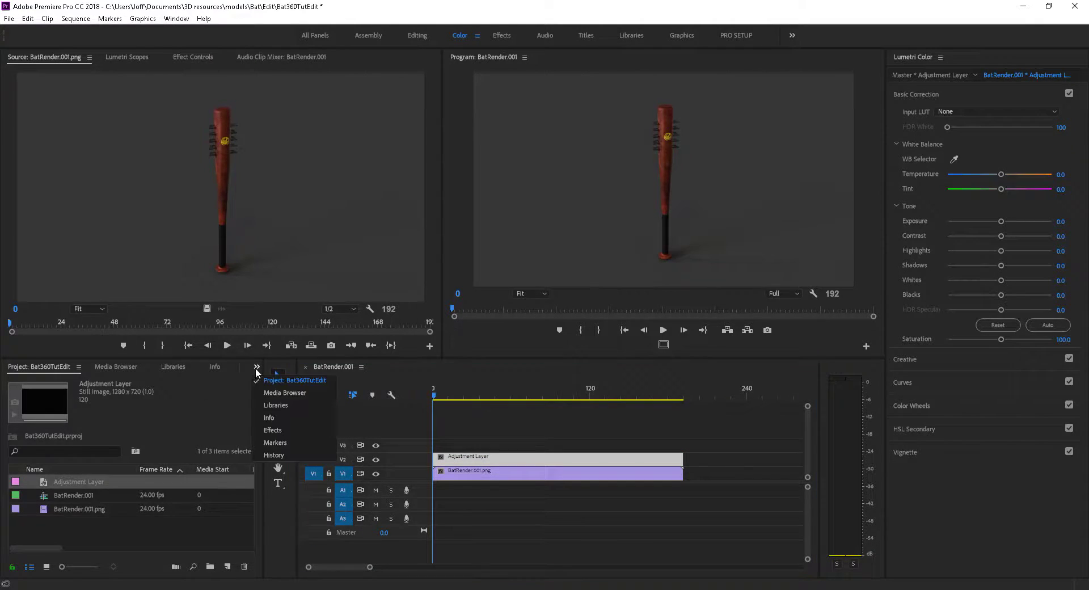
left_click(287, 431)
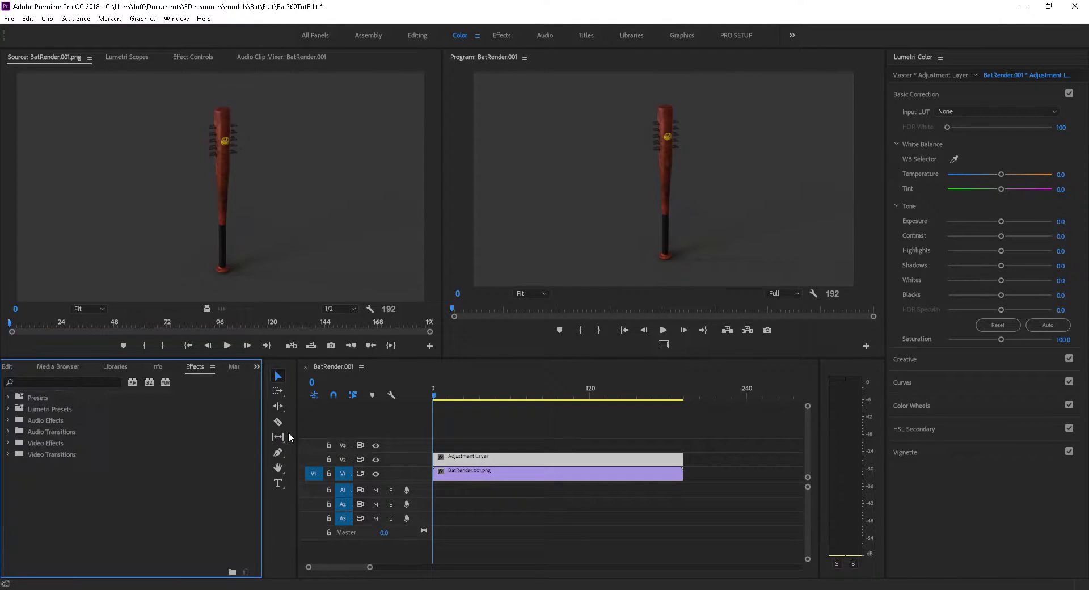
left_click(43, 383)
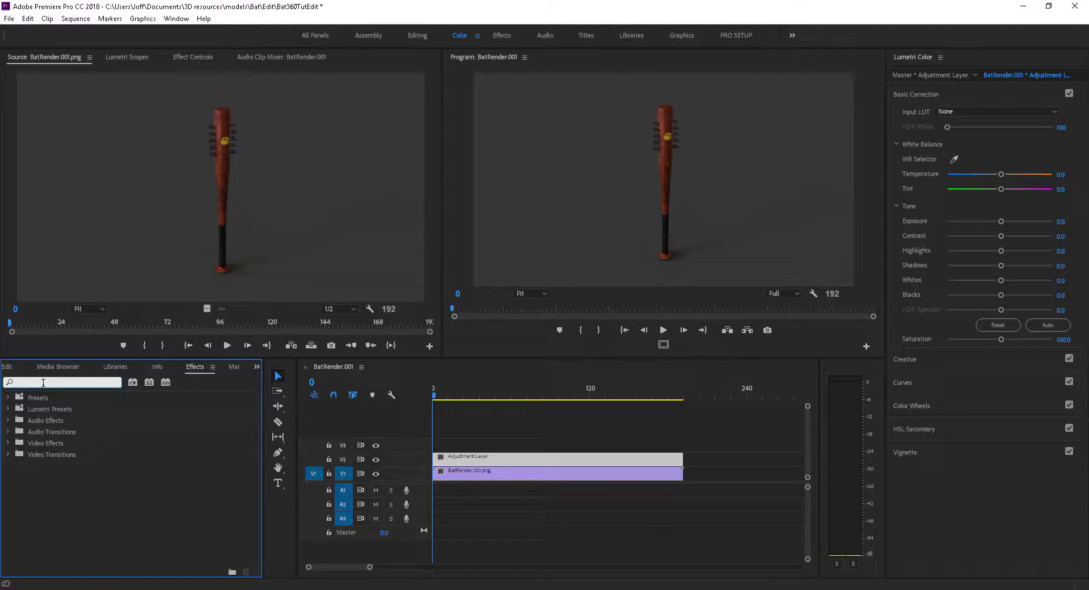
type("gamma")
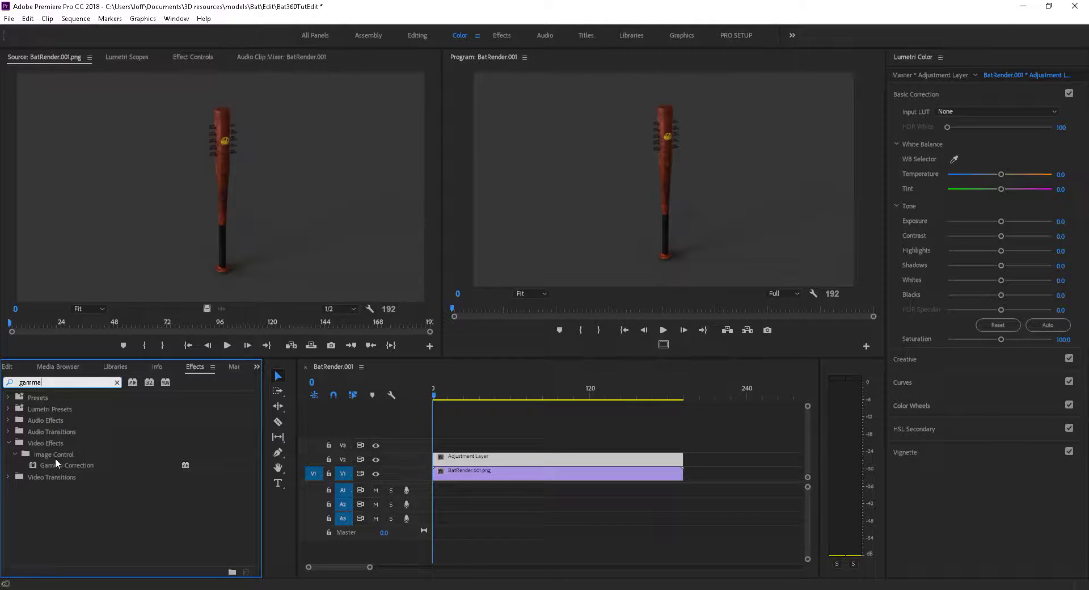
left_click_drag(56, 465, 479, 460)
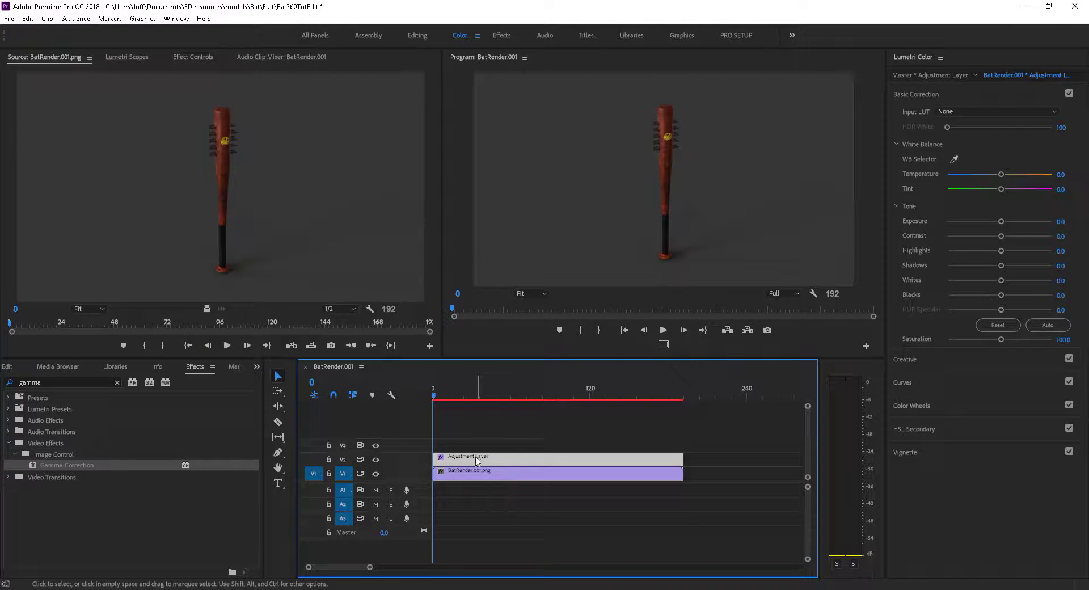
Switch the panel back to the Project list and focus the timeline.
left_click(257, 367)
left_click(265, 379)
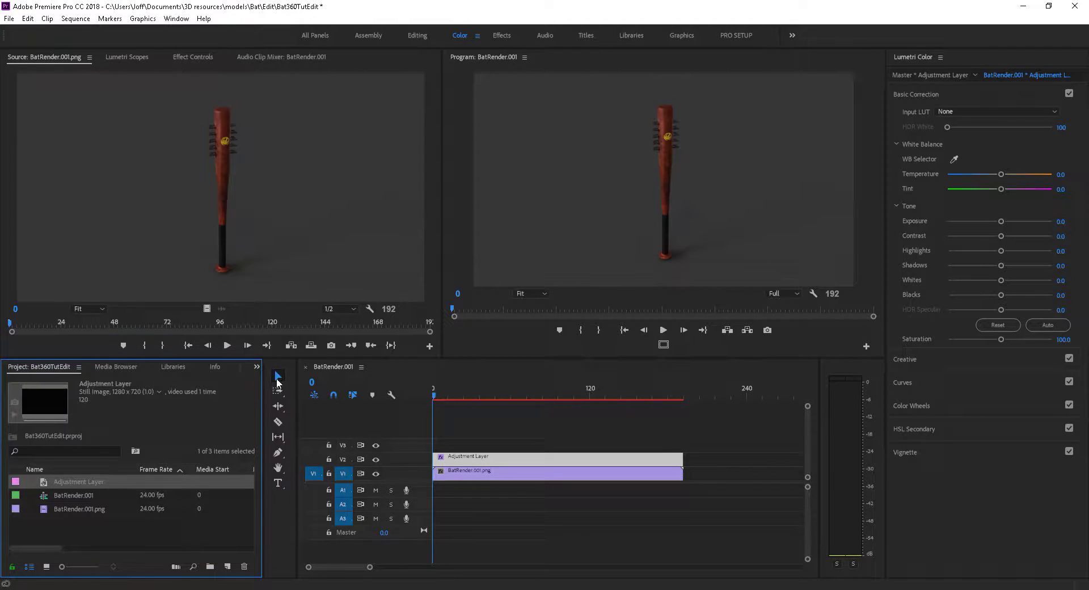
left_click(479, 462)
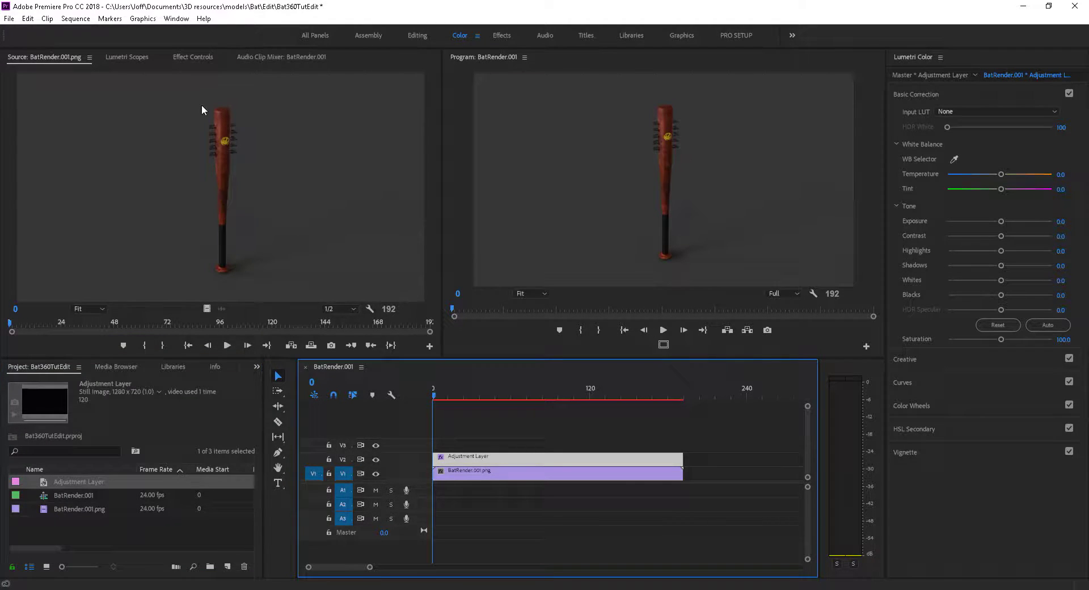
Set Gamma Correction's Gamma to 5, then 6, and scrub to check the brighter bat.
left_click(195, 57)
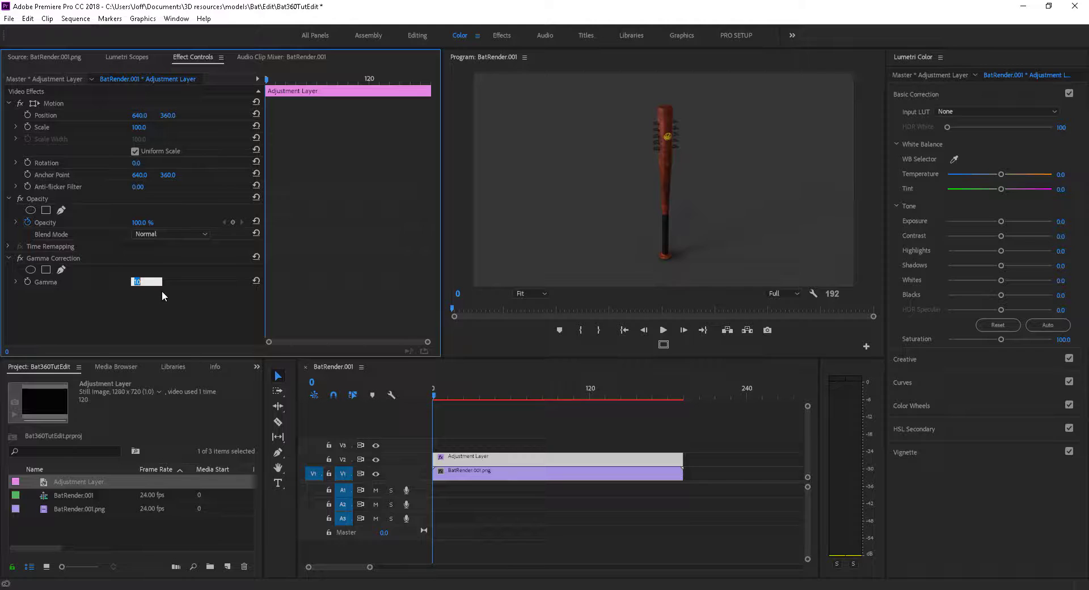
type("5")
key("Return")
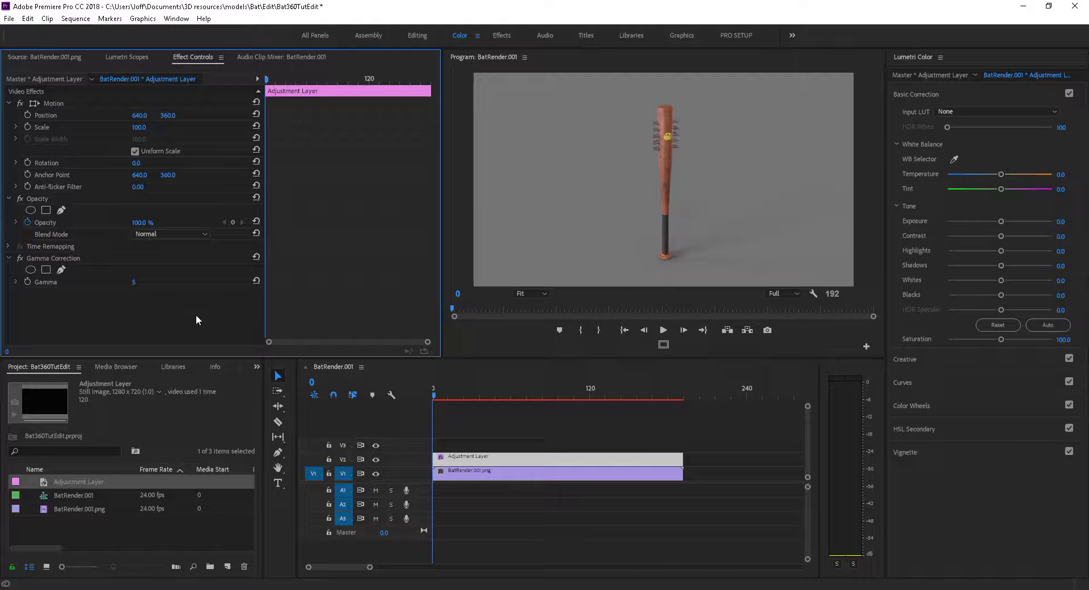
left_click(136, 284)
type("6")
key("Return")
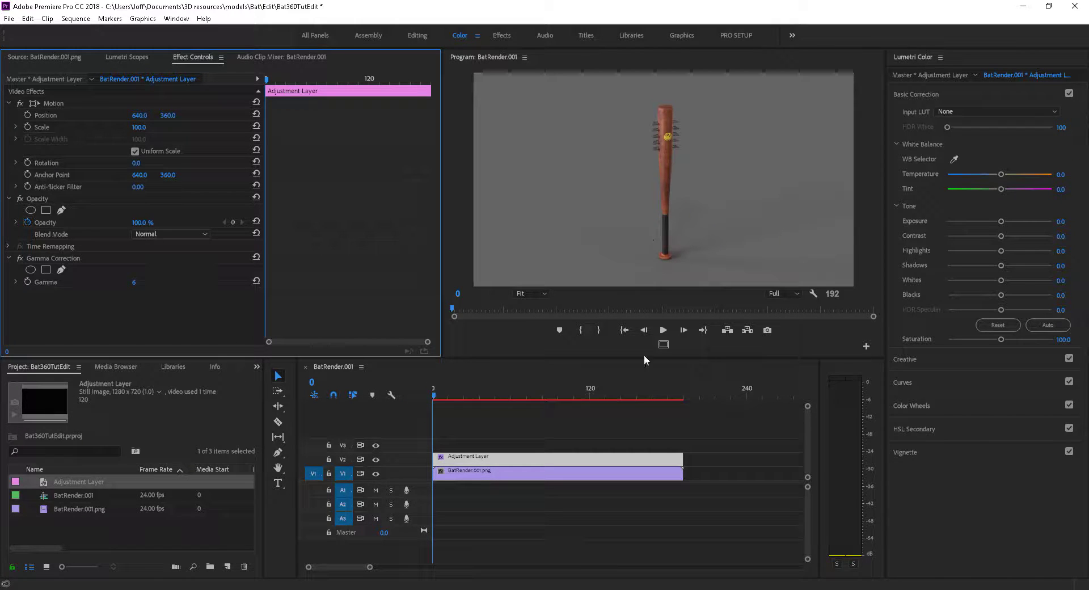
left_click_drag(476, 396, 422, 381)
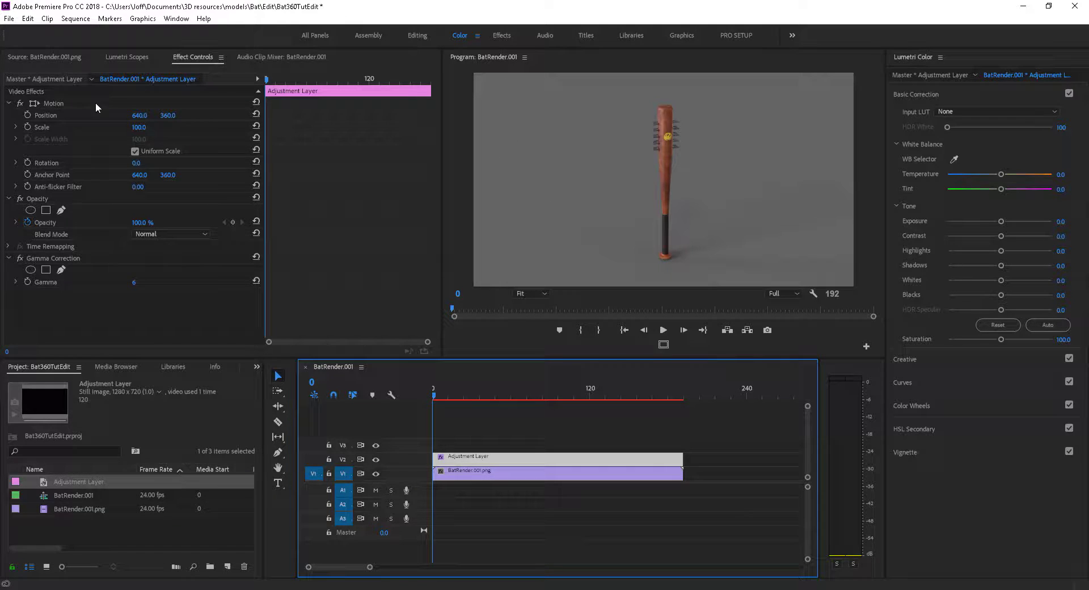
Export the sequence to BatRender.001.mp4 as H.264 with Export Audio unchecked.
left_click(9, 19)
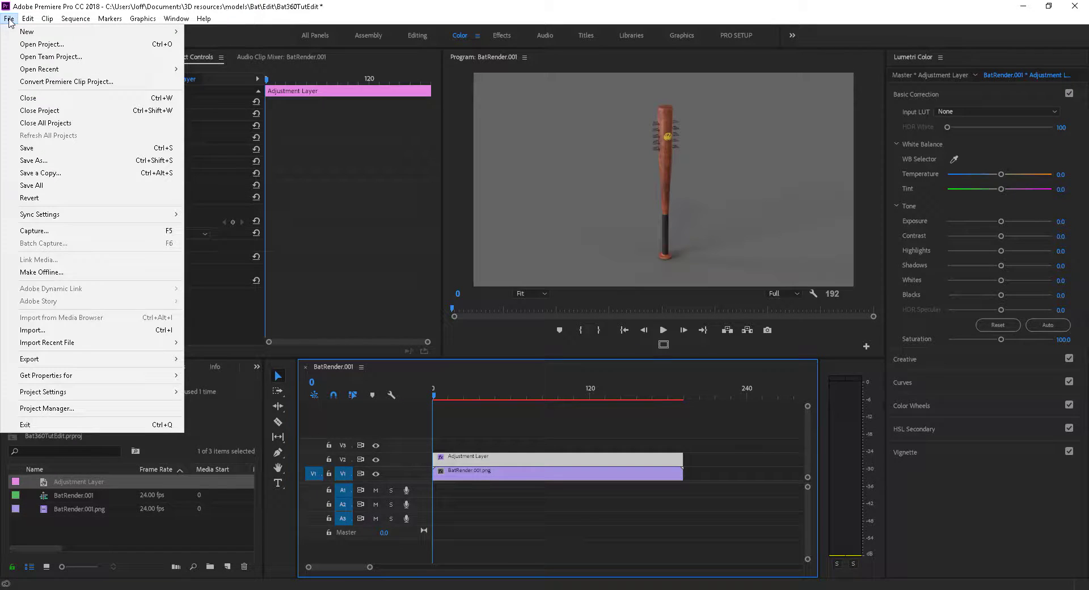
mouse_move(79, 361)
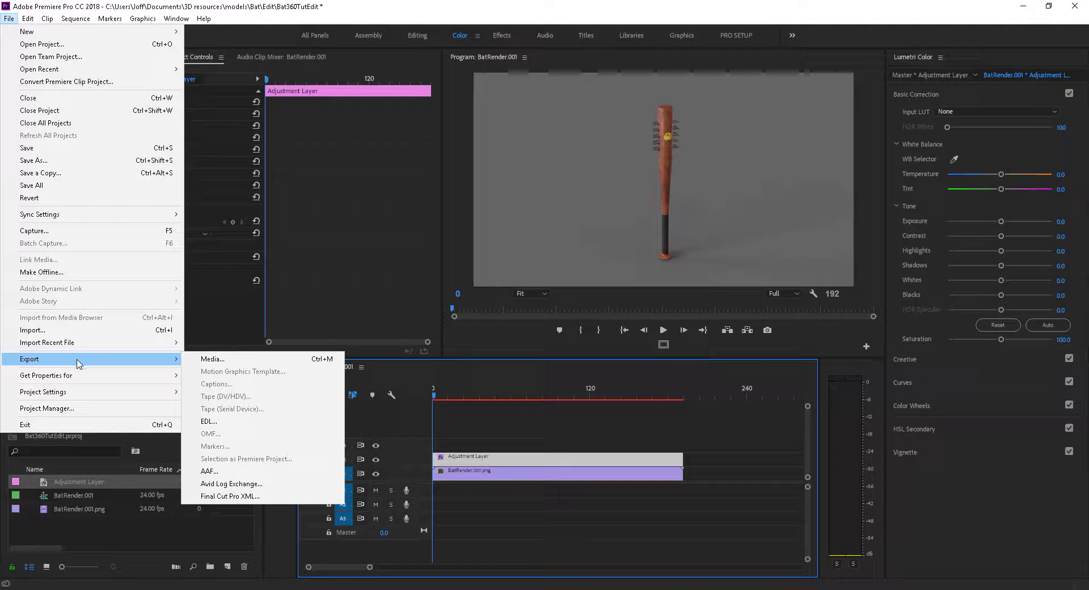
left_click(225, 363)
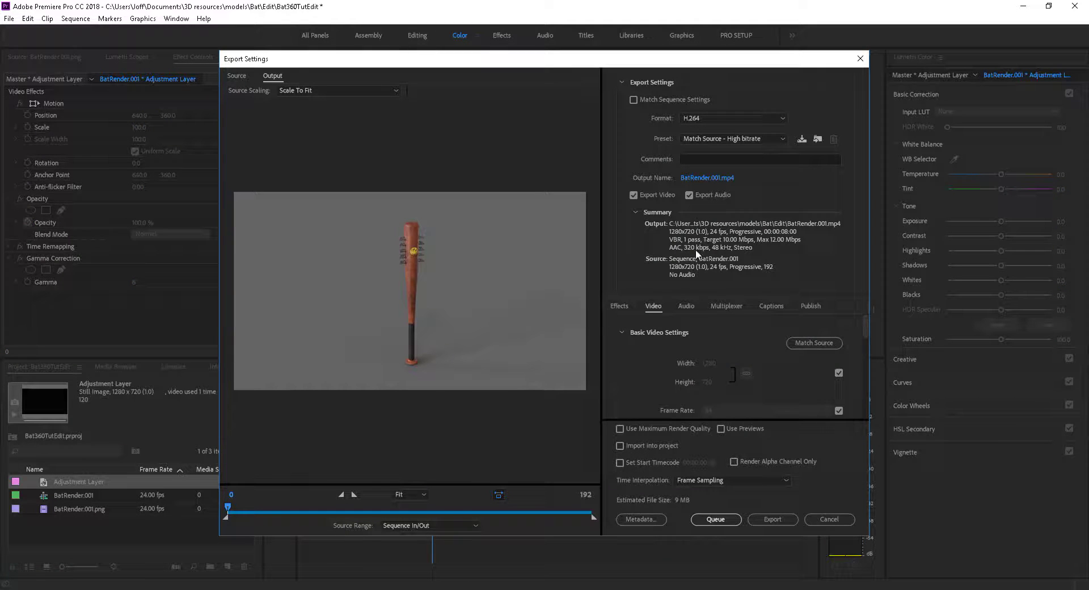
left_click(722, 120)
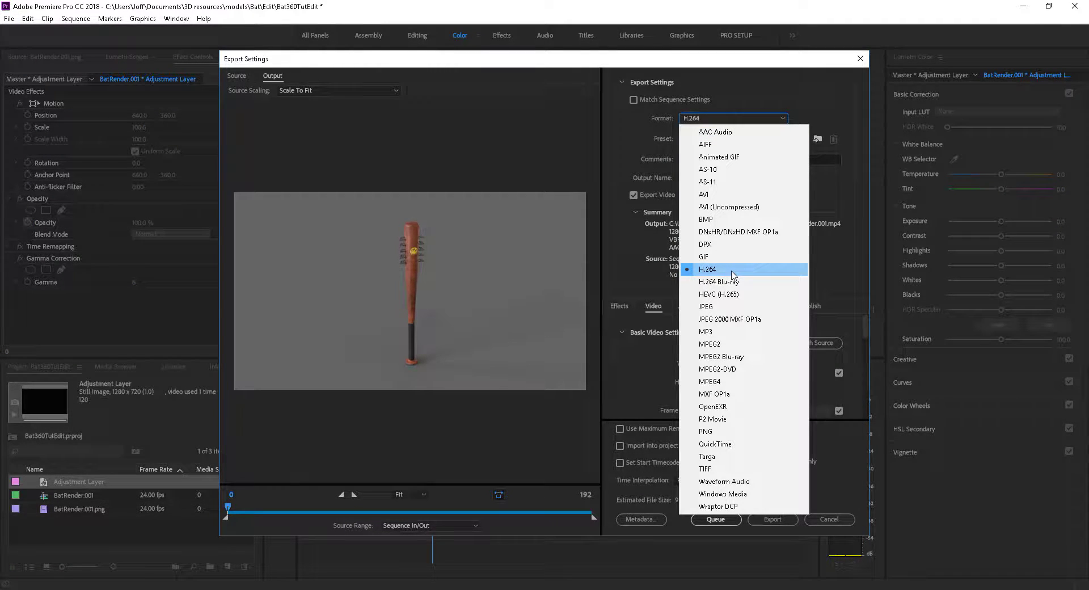
left_click(819, 114)
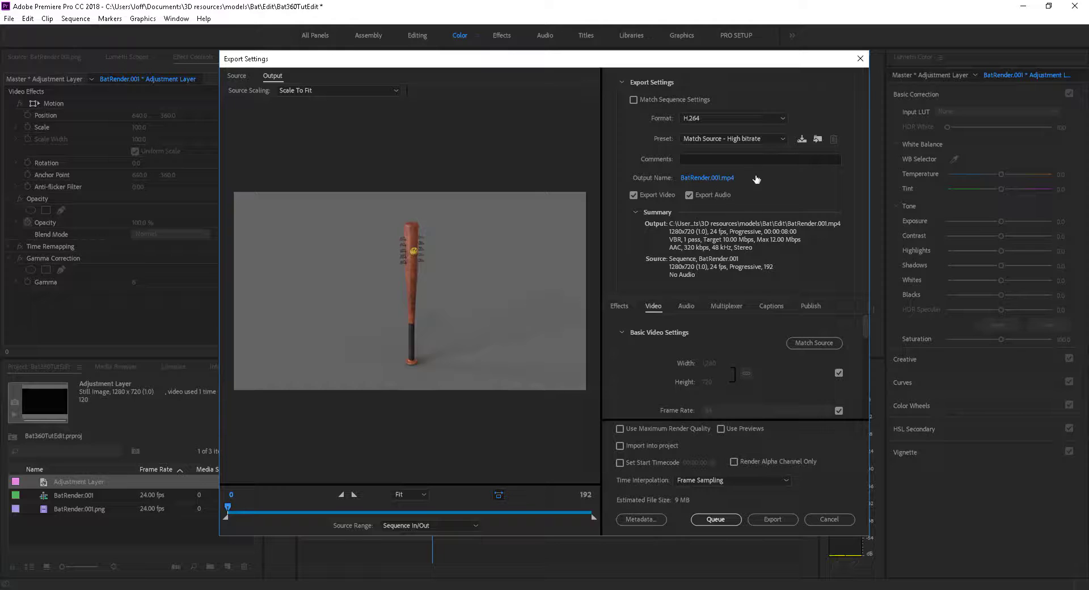
left_click(690, 194)
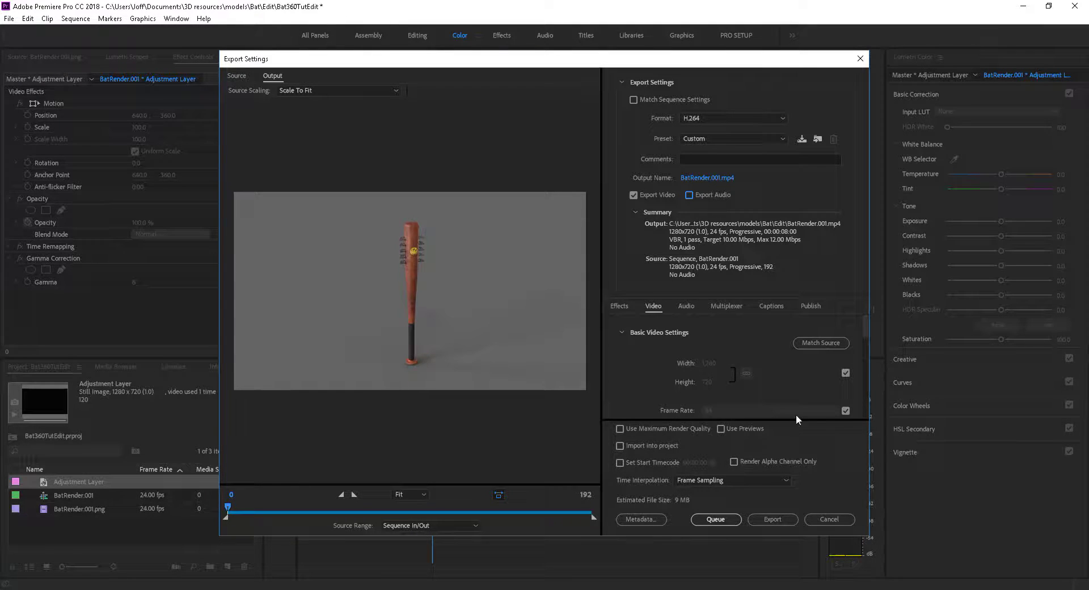
left_click(779, 517)
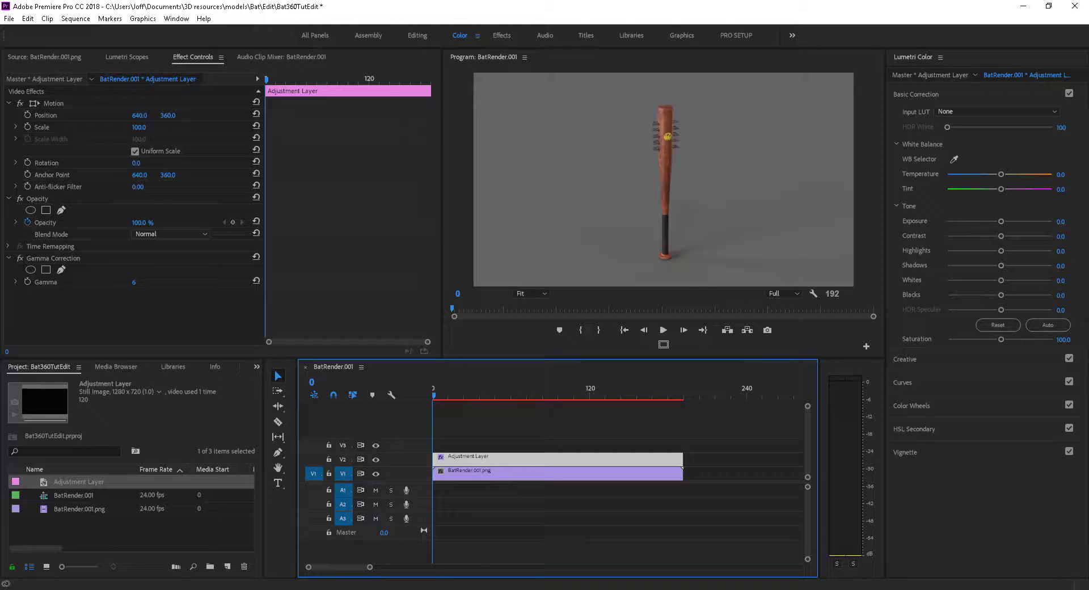
left_click(683, 308)
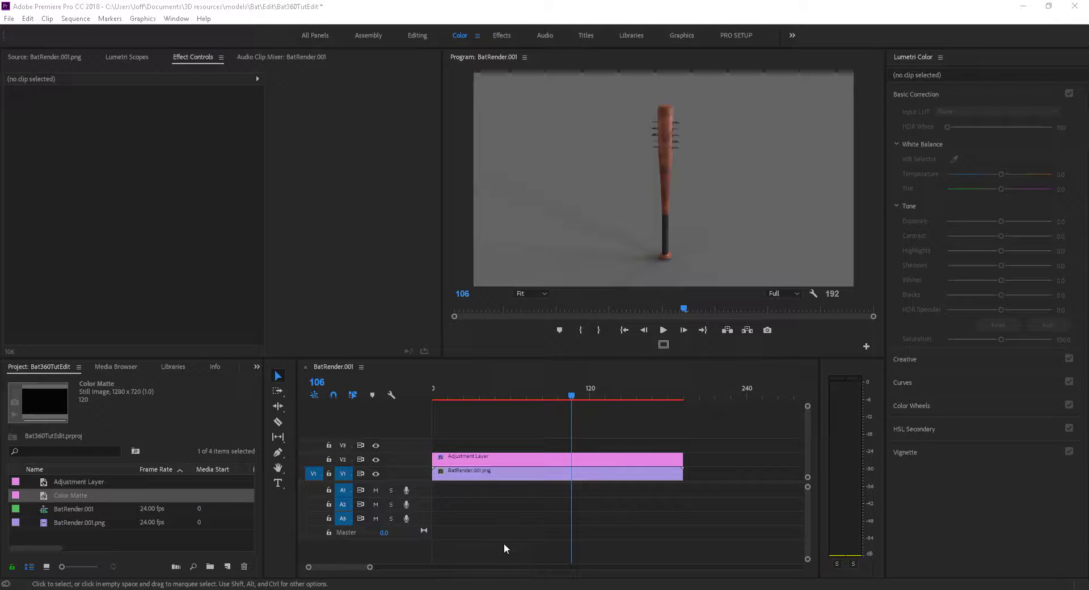
Create a black 1280x720 Color Matte named Color Matte.
left_click_drag(572, 399, 432, 398)
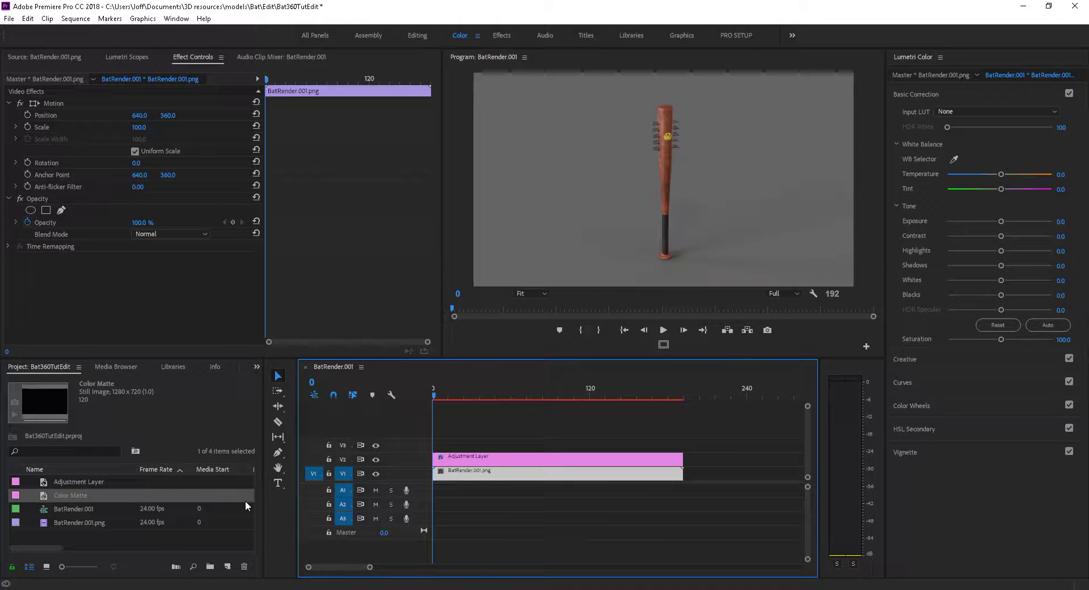
left_click(257, 367)
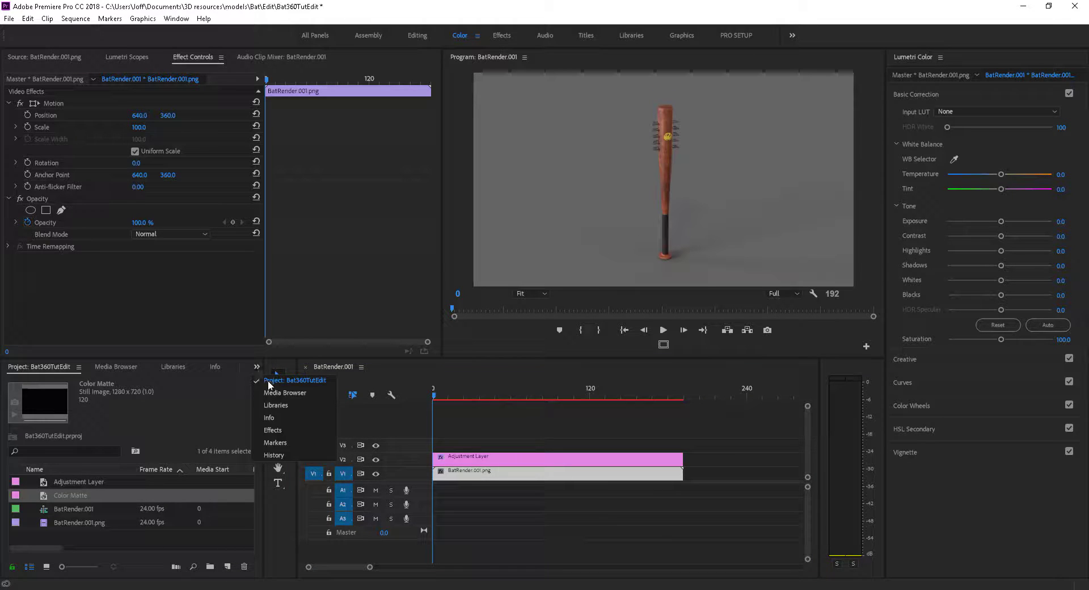
left_click(268, 377)
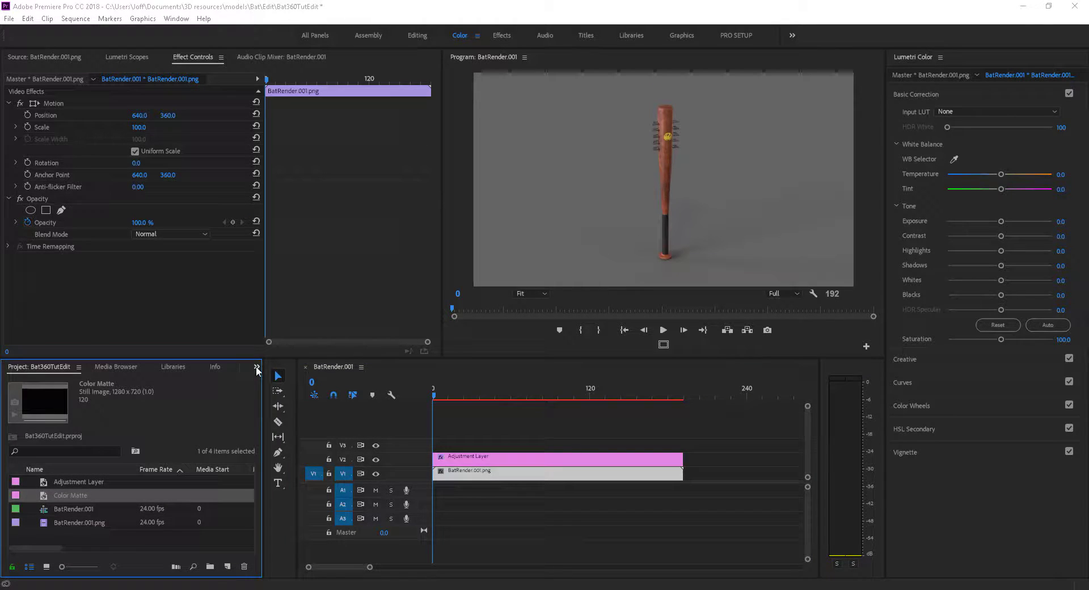
left_click(227, 567)
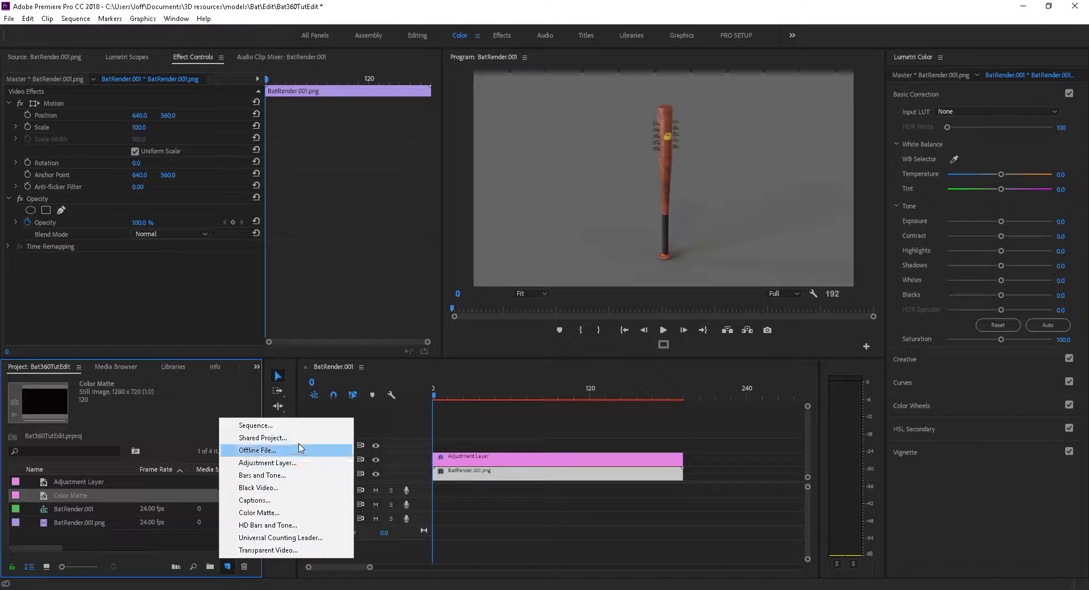
left_click(295, 512)
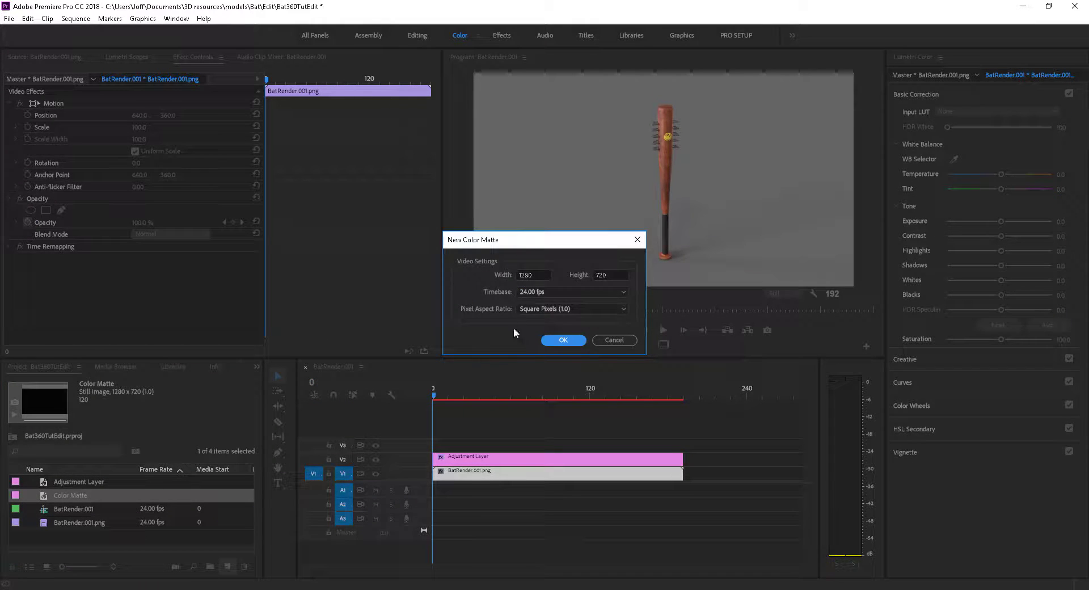
left_click(564, 339)
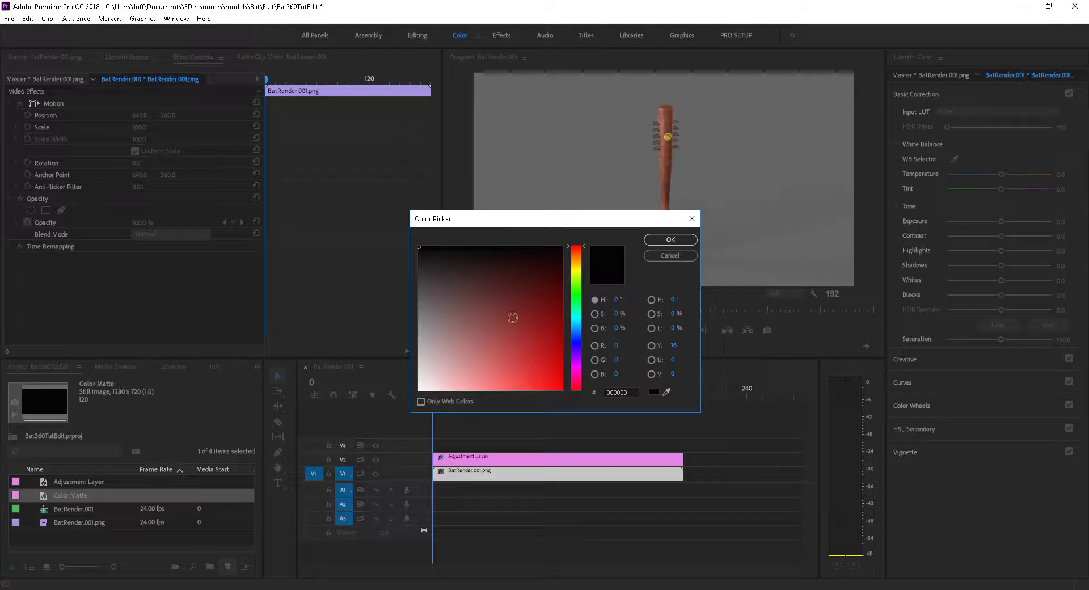
left_click(656, 239)
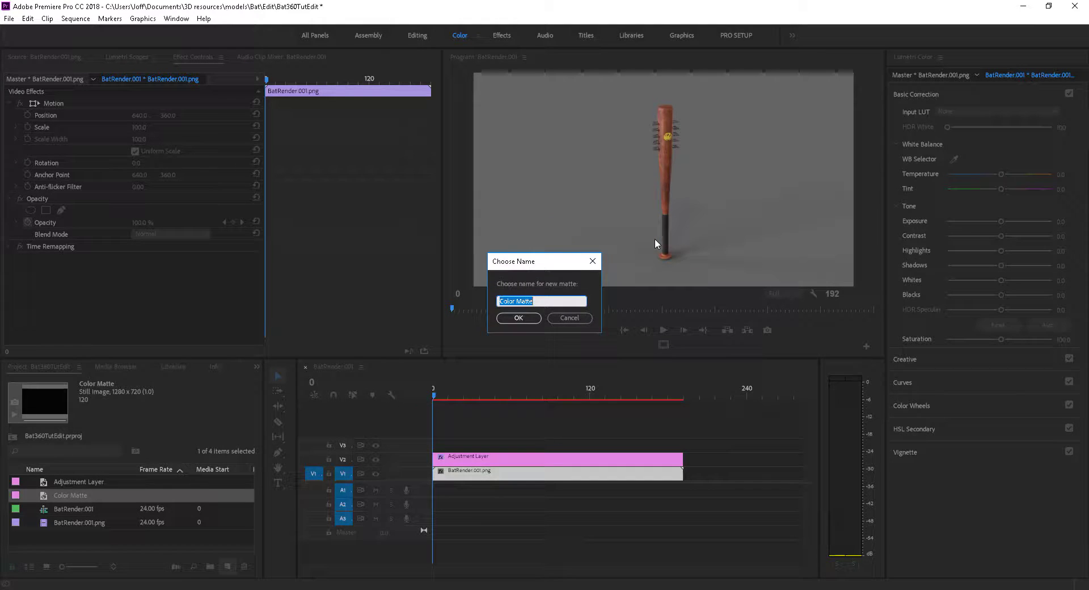
left_click(518, 317)
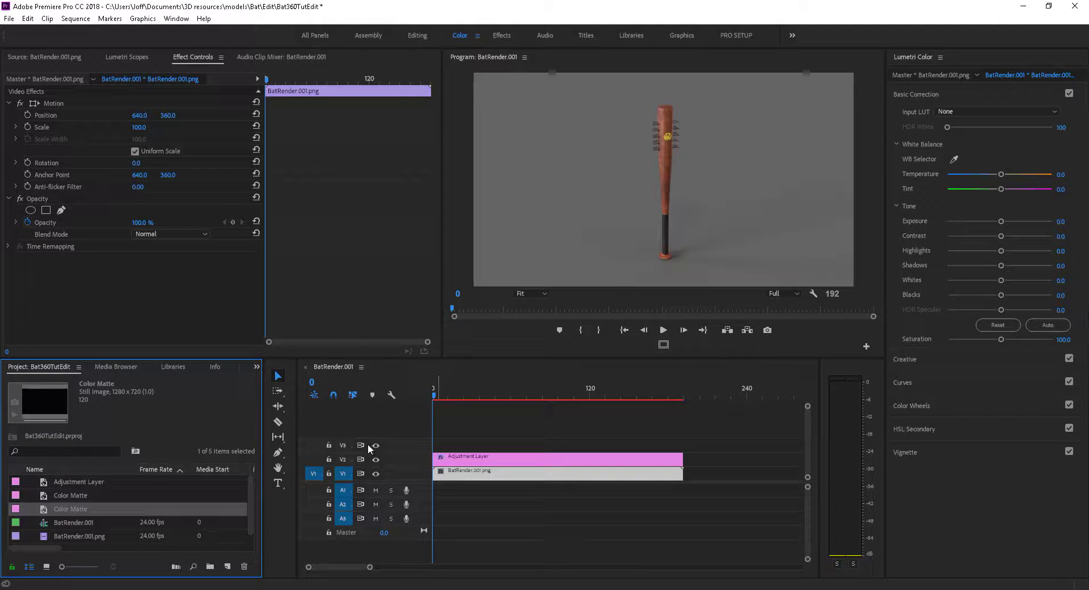
Place the Color Matte on V3 and extend it to the sequence end.
left_click_drag(145, 508, 428, 445)
left_click_drag(588, 444, 683, 444)
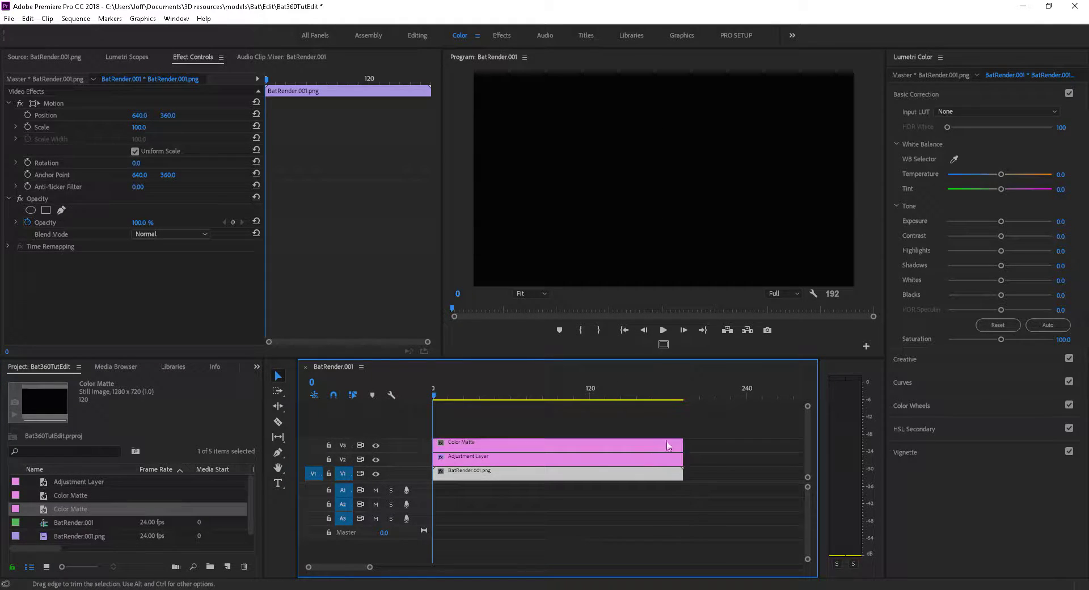
left_click(542, 446)
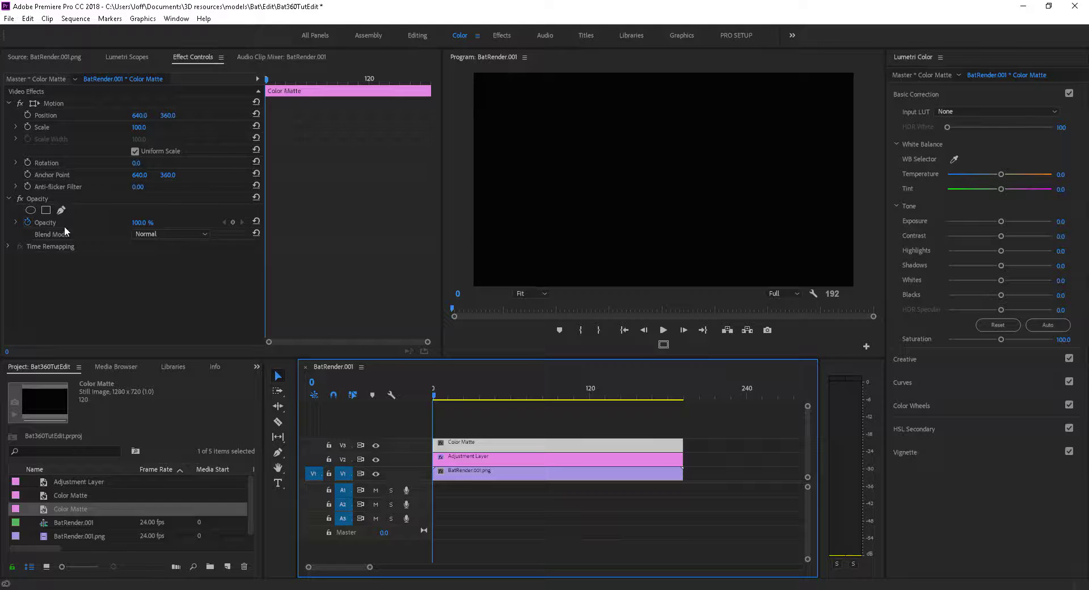
Add an ellipse mask to the black matte's Opacity and reshape the oval wider and taller.
left_click(31, 210)
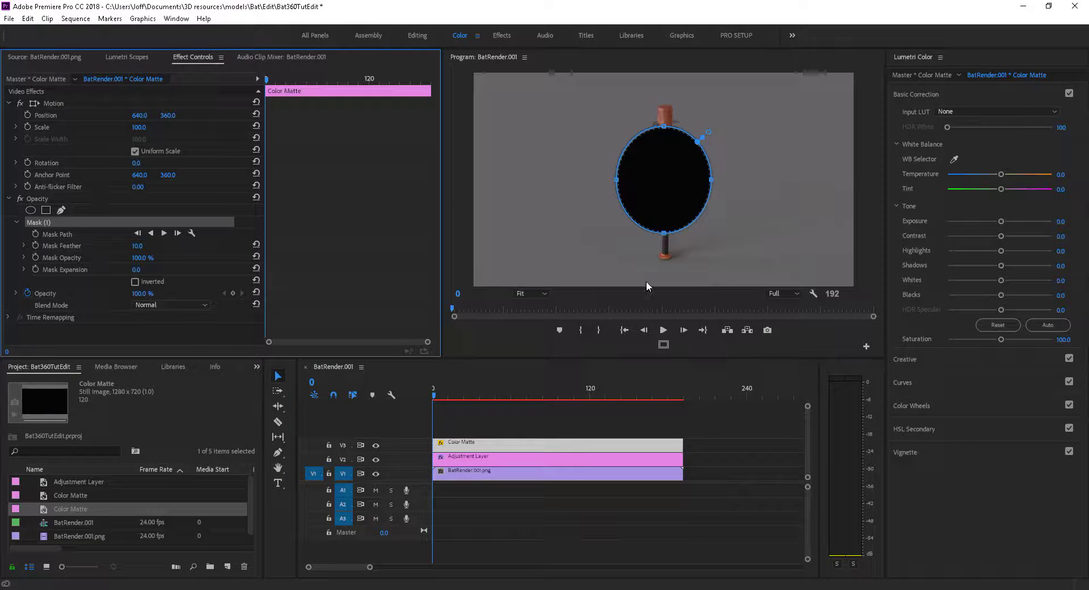
left_click_drag(710, 179, 685, 179)
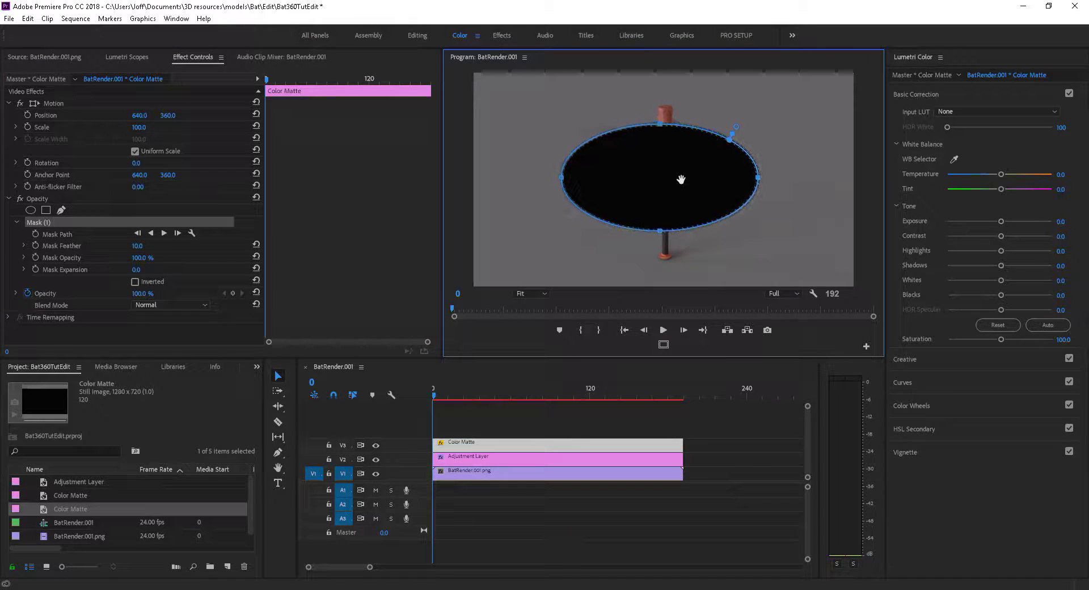
left_click_drag(761, 179, 832, 178)
left_click_drag(705, 176, 700, 182)
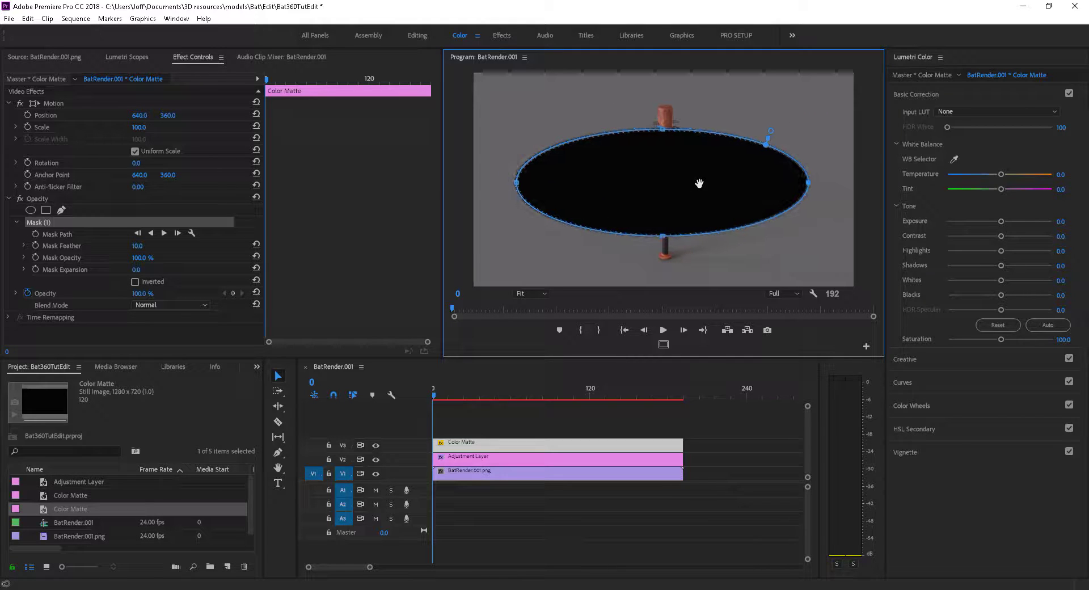
left_click_drag(667, 239, 673, 206)
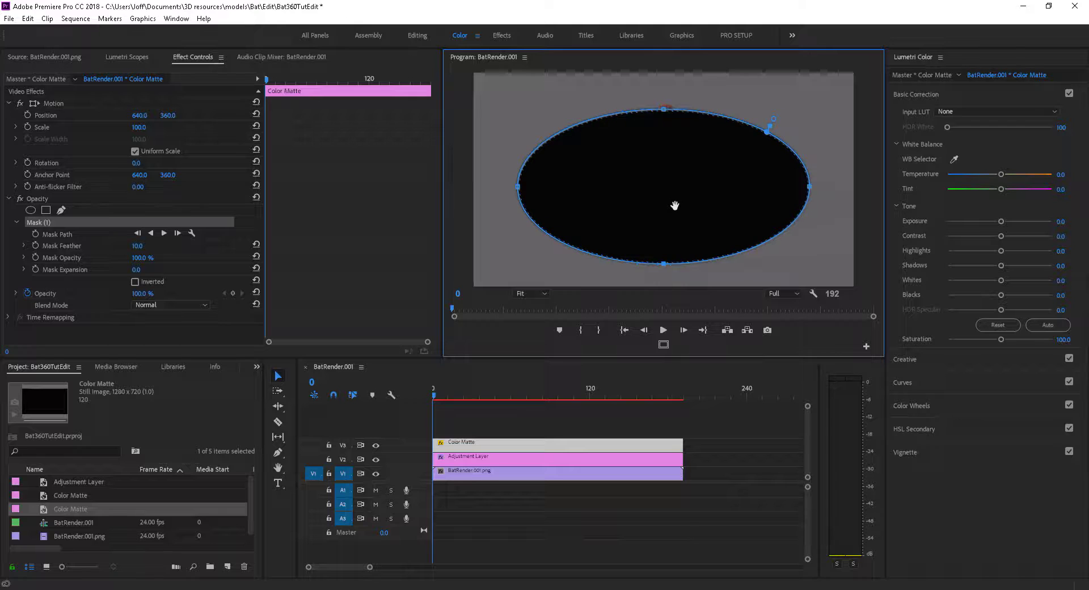
Invert the mask so the bat shows inside, and extend the oval's top and bottom edges.
left_click(135, 282)
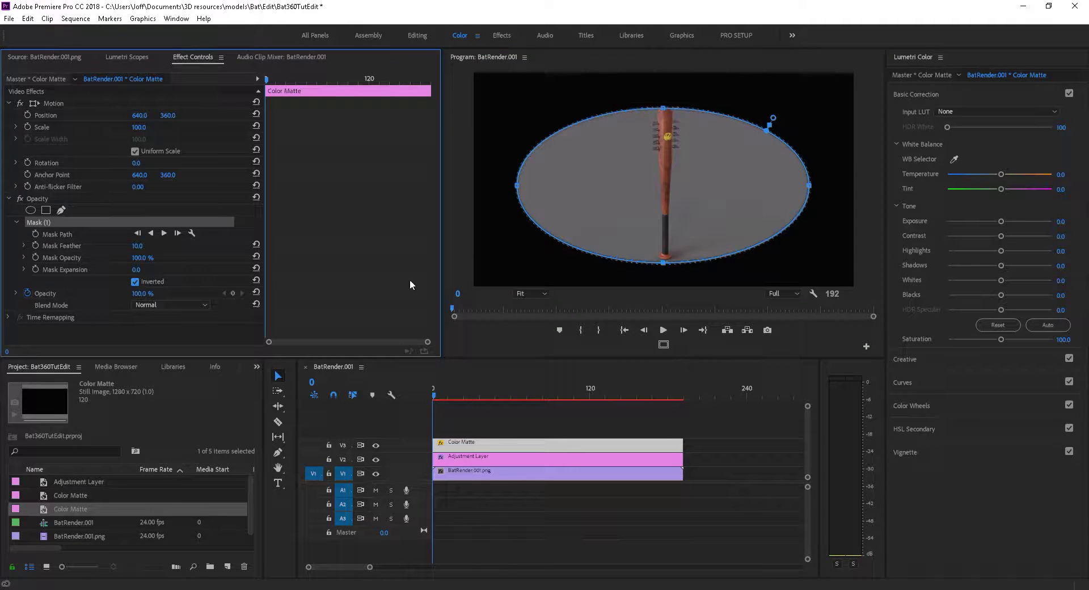
left_click_drag(664, 264, 665, 268)
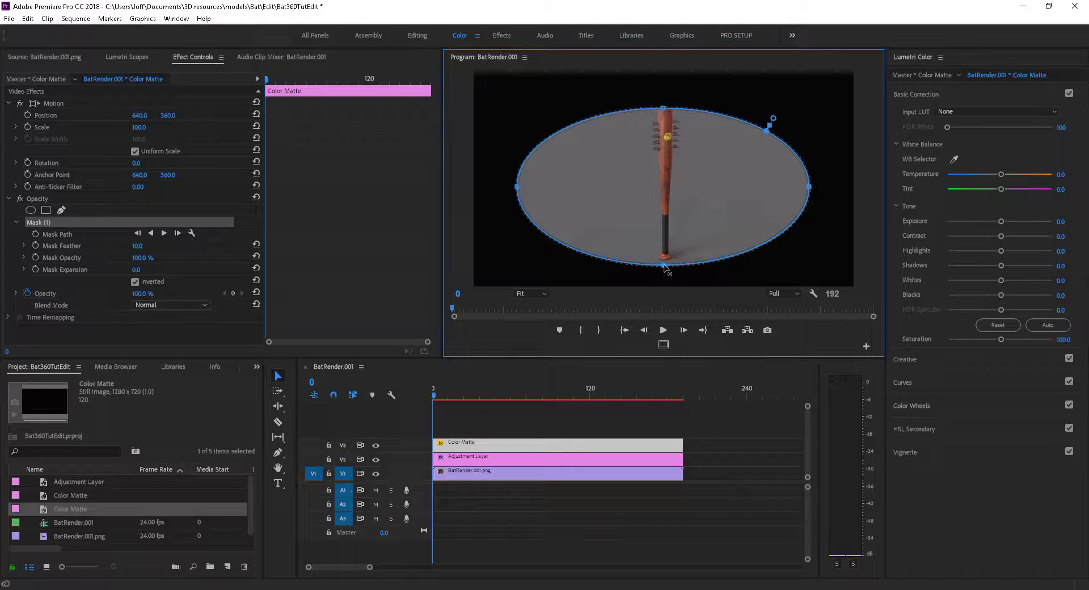
left_click_drag(664, 107, 662, 95)
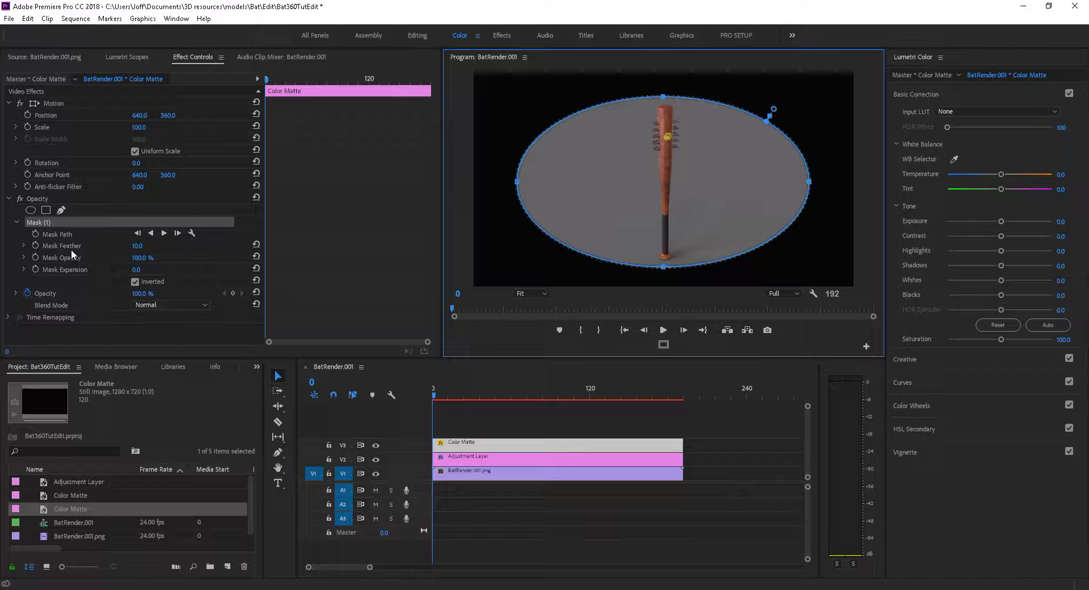
Set the mask feather to 370 and stretch the oval's top and bottom edges outward.
left_click_drag(138, 246, 358, 245)
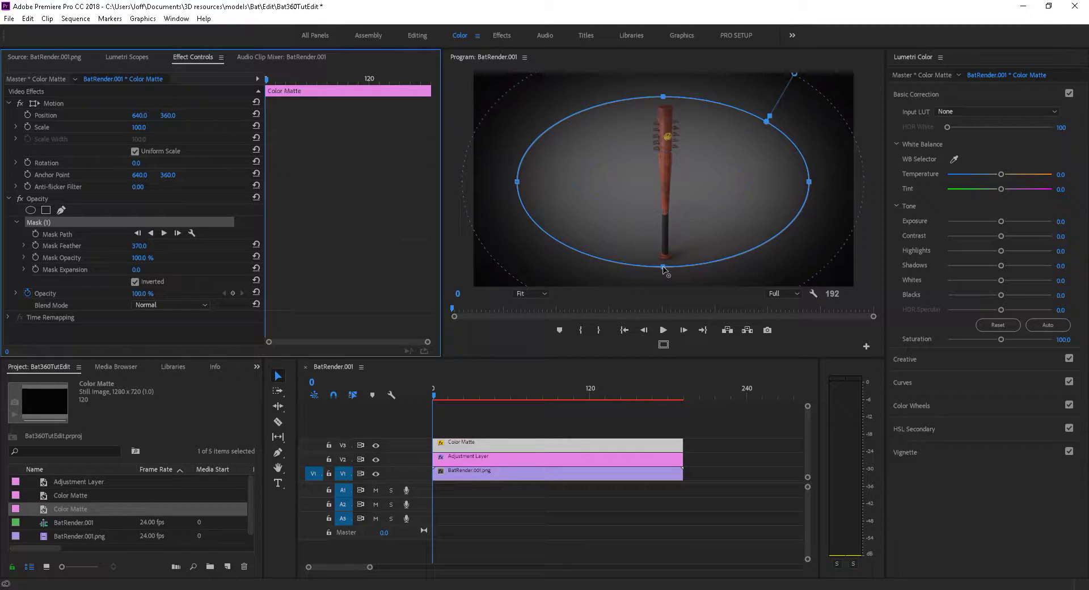
left_click_drag(663, 267, 665, 274)
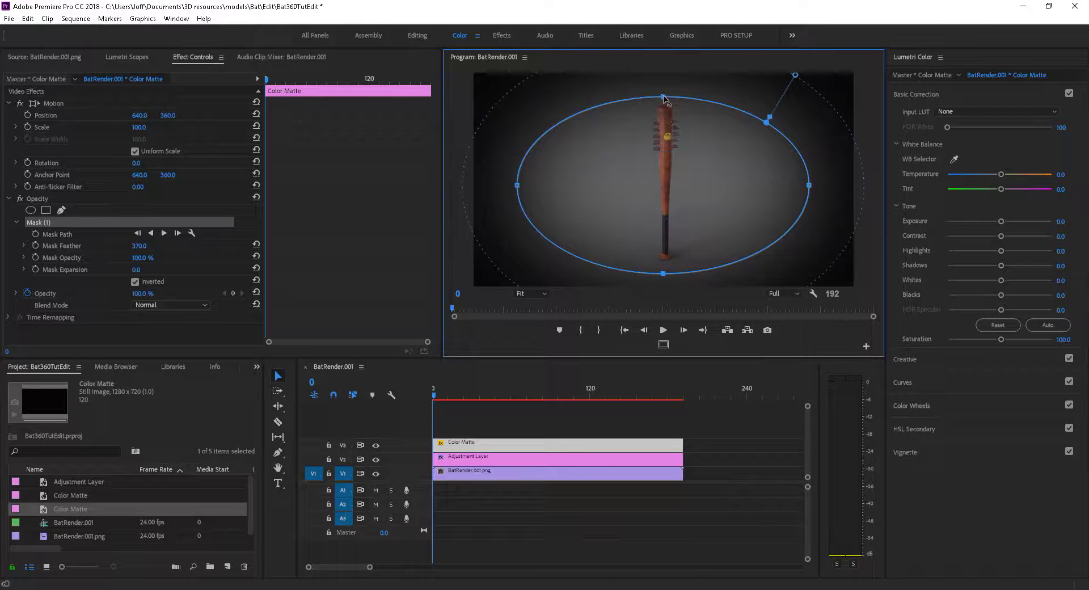
left_click_drag(664, 97, 664, 84)
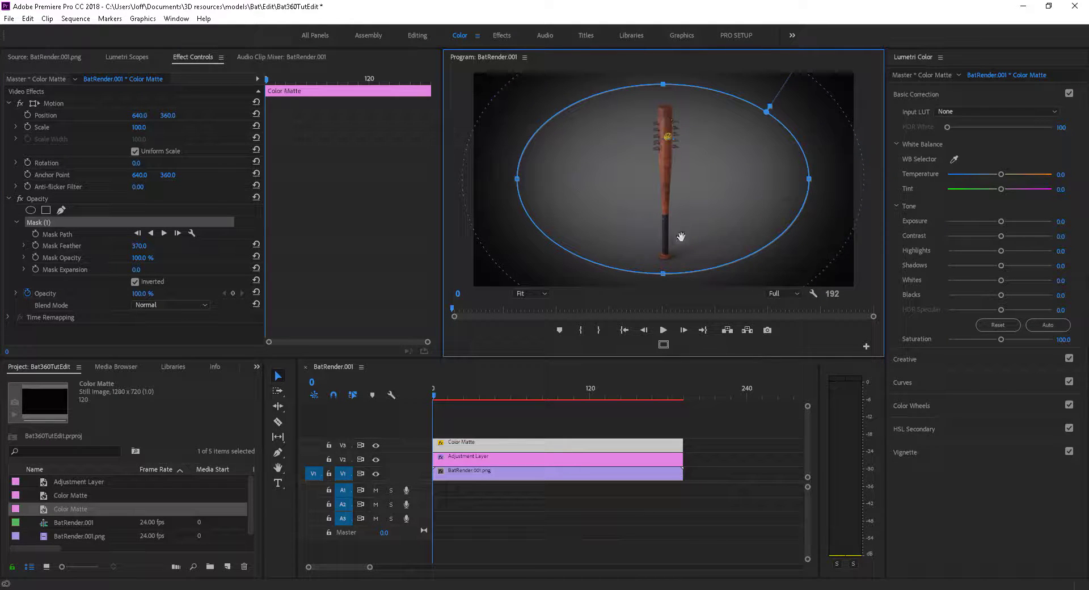
left_click_drag(663, 274, 664, 276)
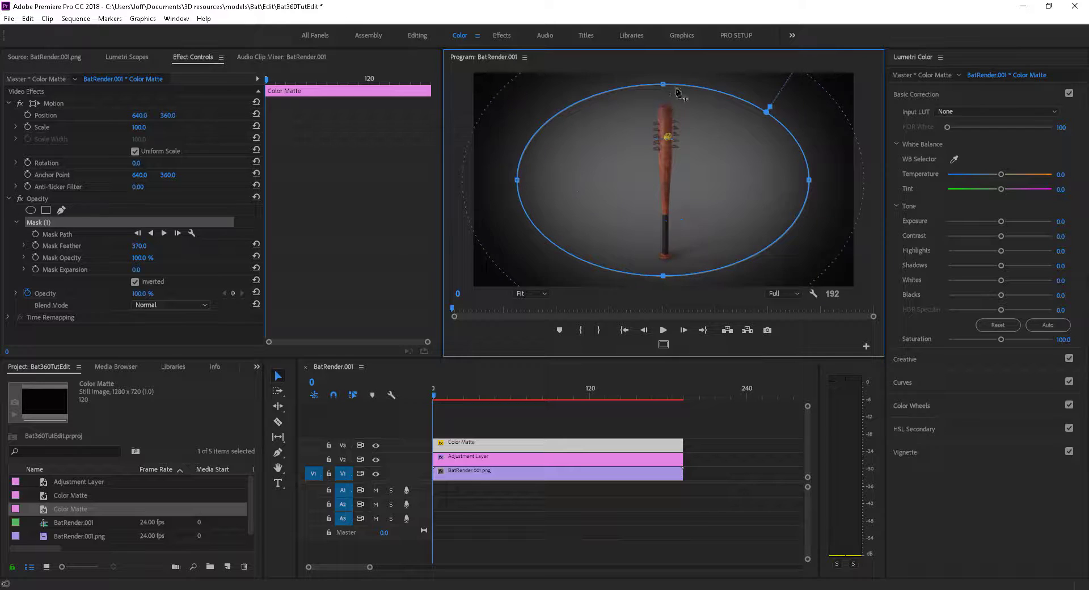
left_click_drag(663, 85, 664, 83)
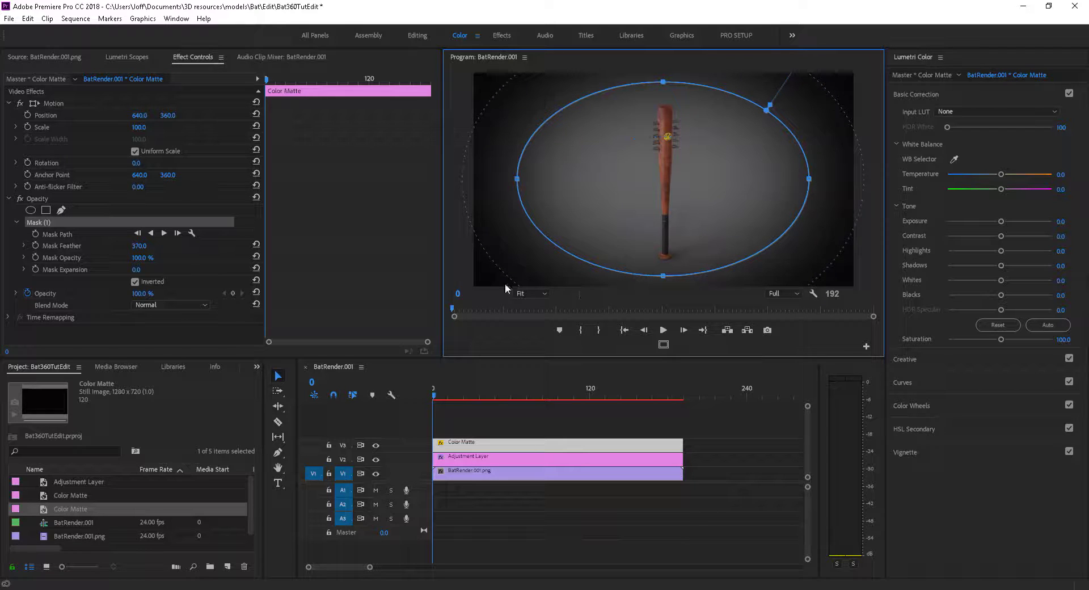
Hide the mask outline and lower the matte's opacity slightly.
left_click(37, 198)
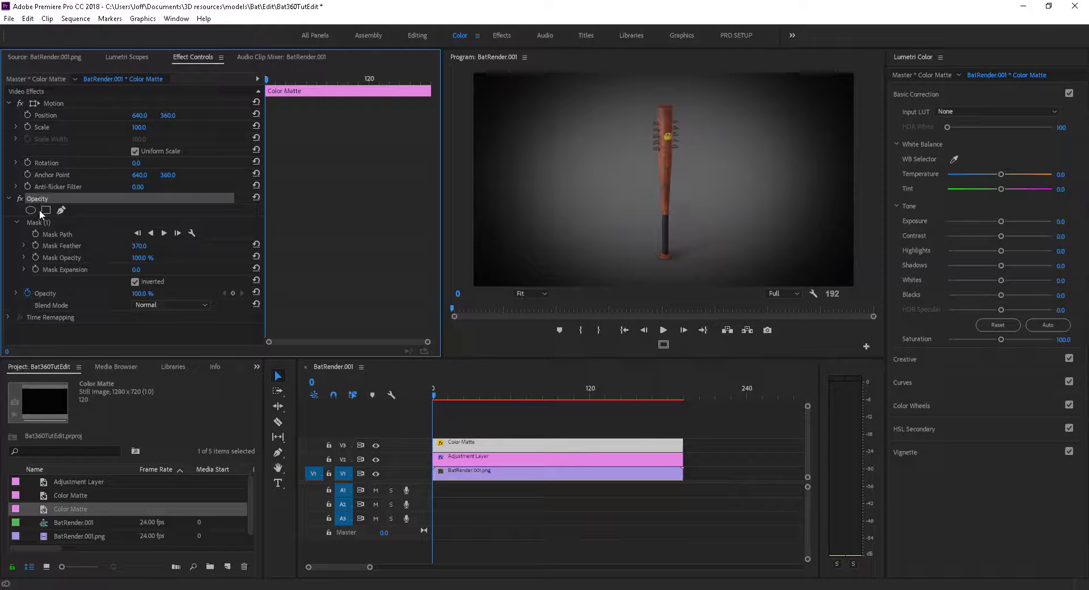
left_click(20, 295)
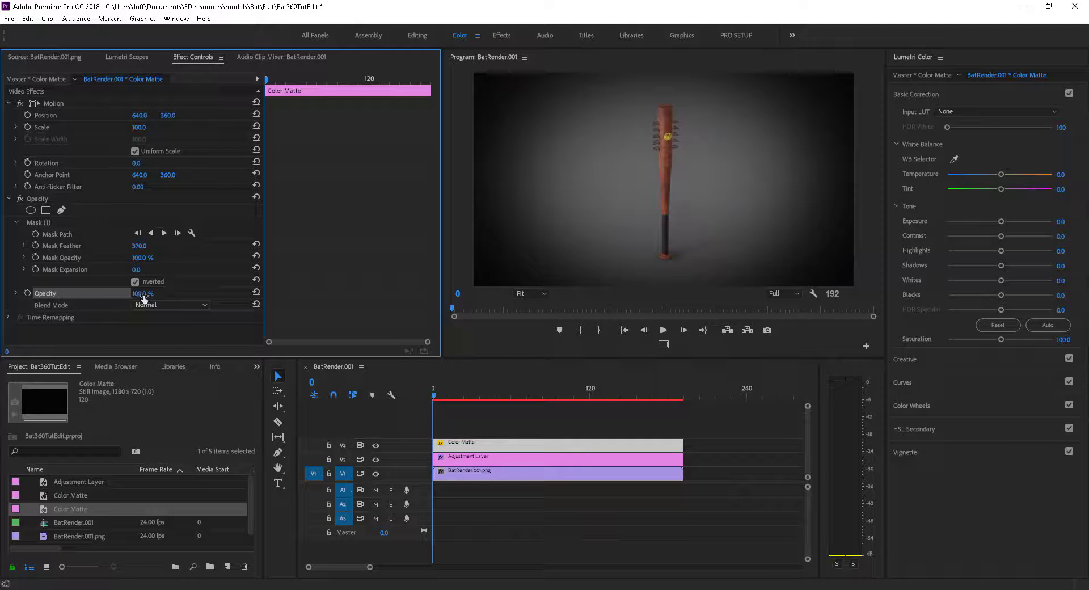
left_click_drag(144, 297, 137, 293)
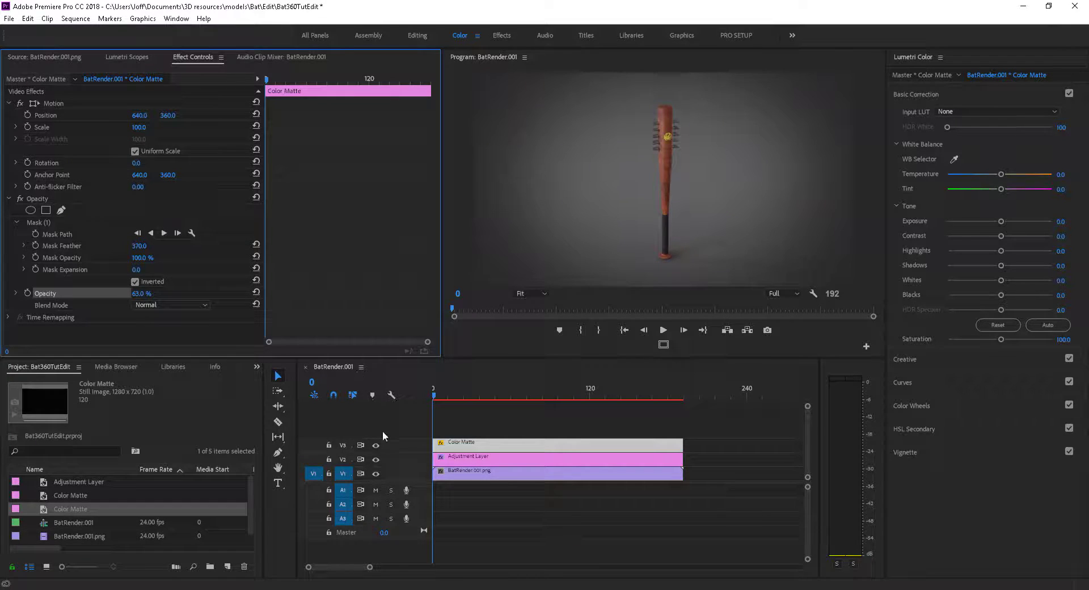
Toggle the V3 vignette on and off to compare, then settle its opacity at 56%.
left_click(376, 445)
left_click(376, 445)
left_click(376, 445)
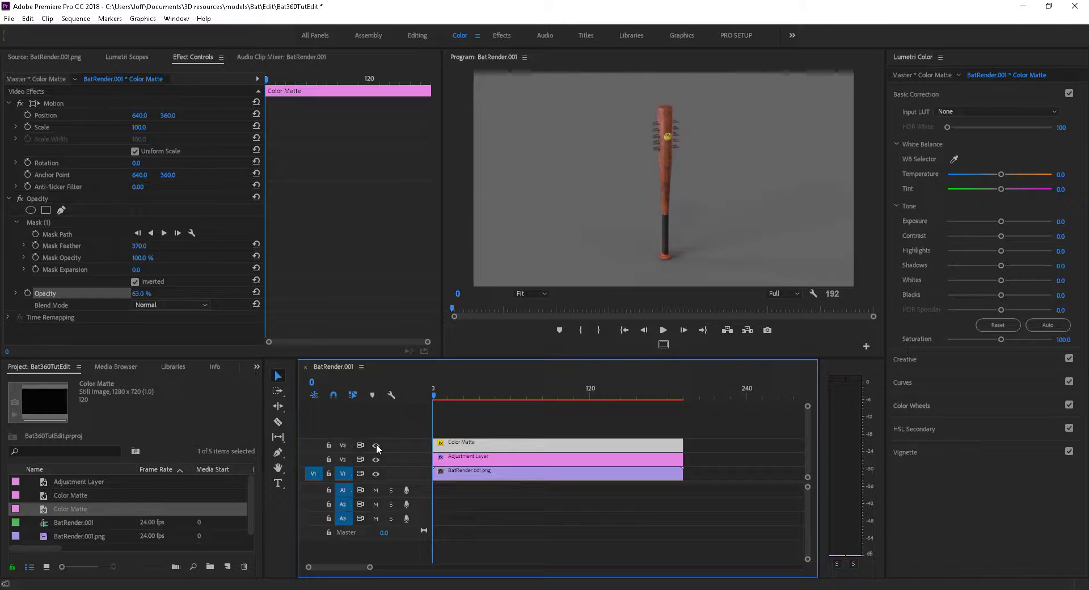
left_click(376, 446)
left_click(376, 445)
left_click(376, 445)
left_click(376, 445)
left_click(376, 445)
left_click(376, 446)
left_click(376, 446)
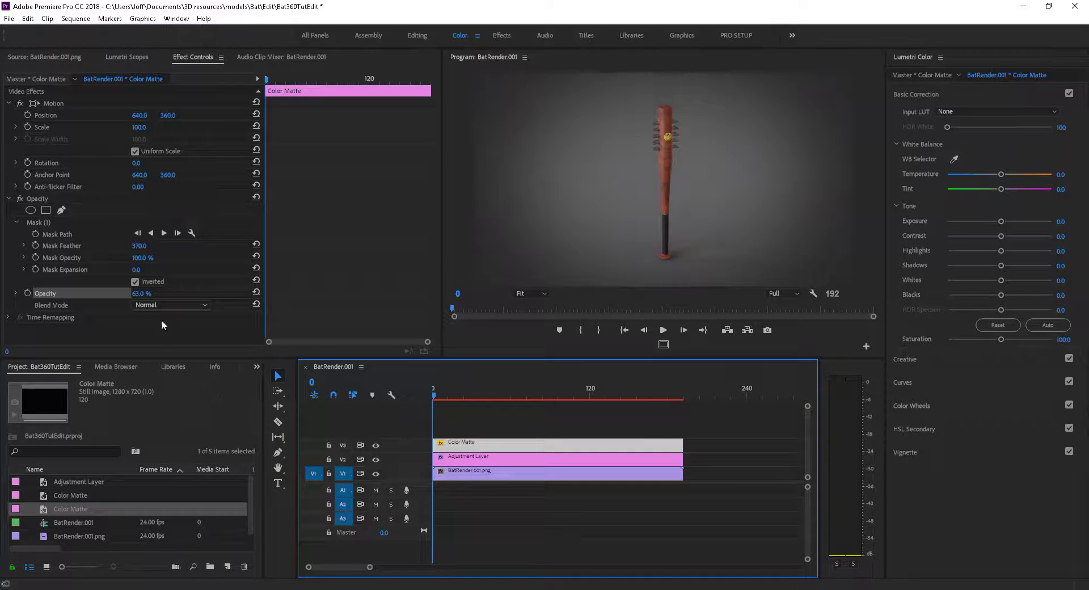
left_click_drag(143, 293, 136, 294)
Show the mask outline and widen the oval on both left and right sides.
left_click(52, 233)
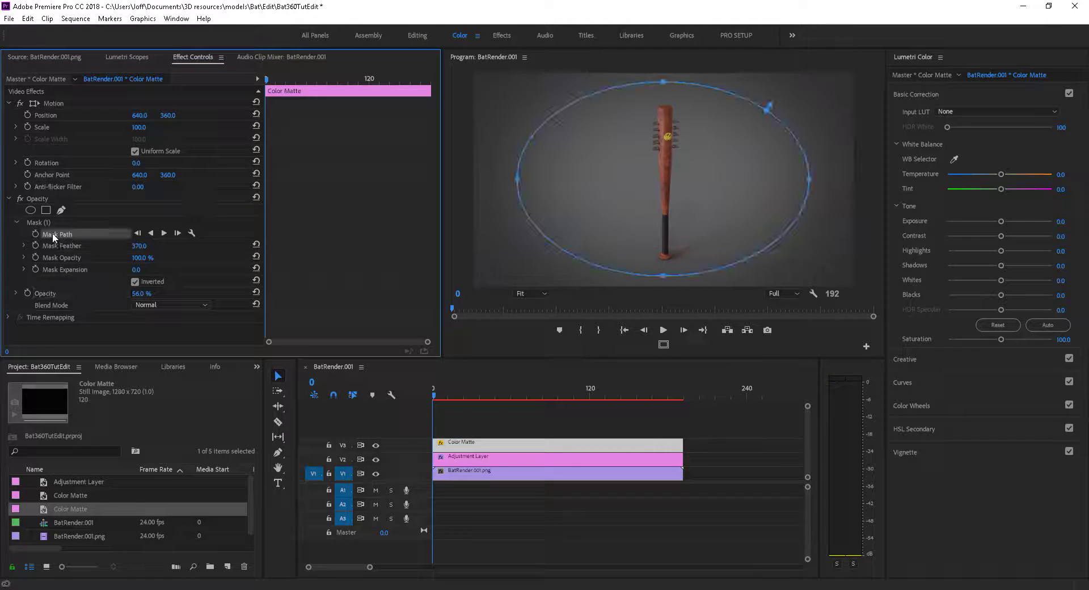
left_click_drag(517, 181, 511, 180)
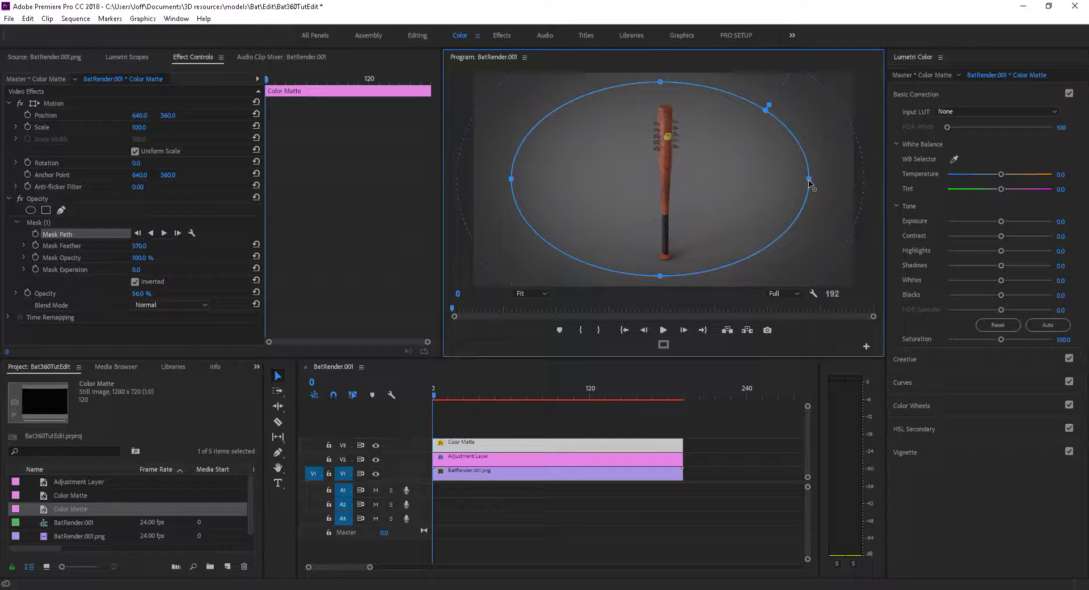
left_click_drag(809, 179, 821, 178)
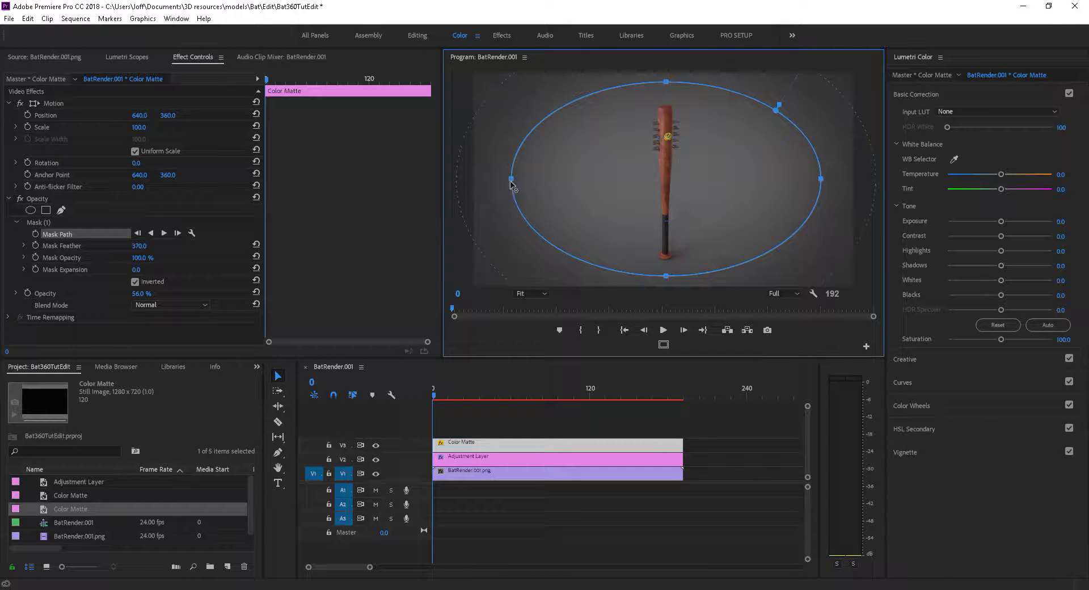
left_click_drag(511, 180, 502, 180)
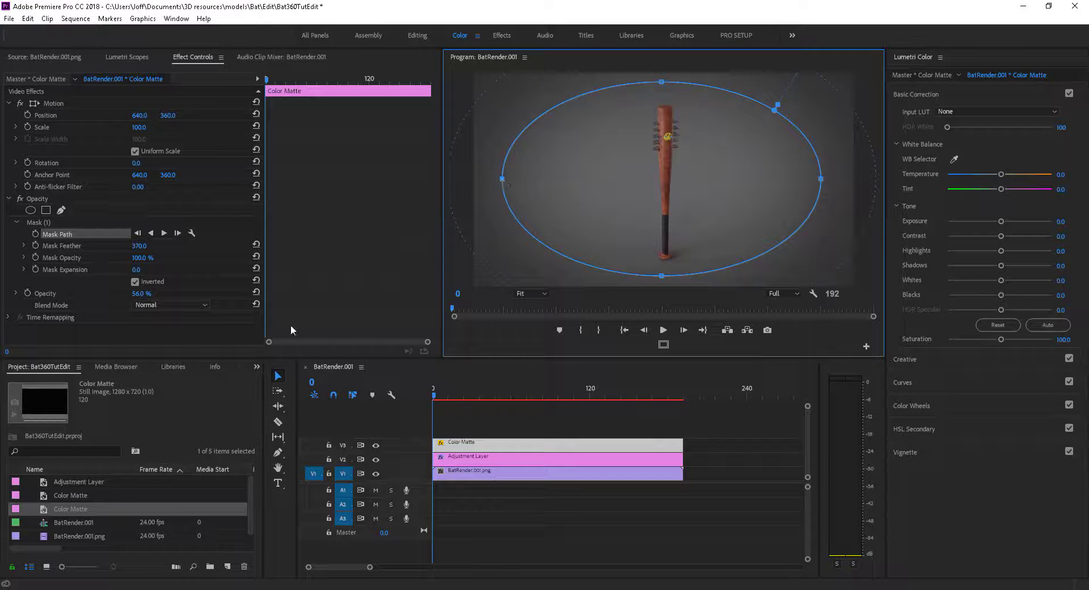
Raise the vignette's opacity to 67% and hide the mask outline.
left_click(134, 296)
left_click_drag(138, 294, 145, 293)
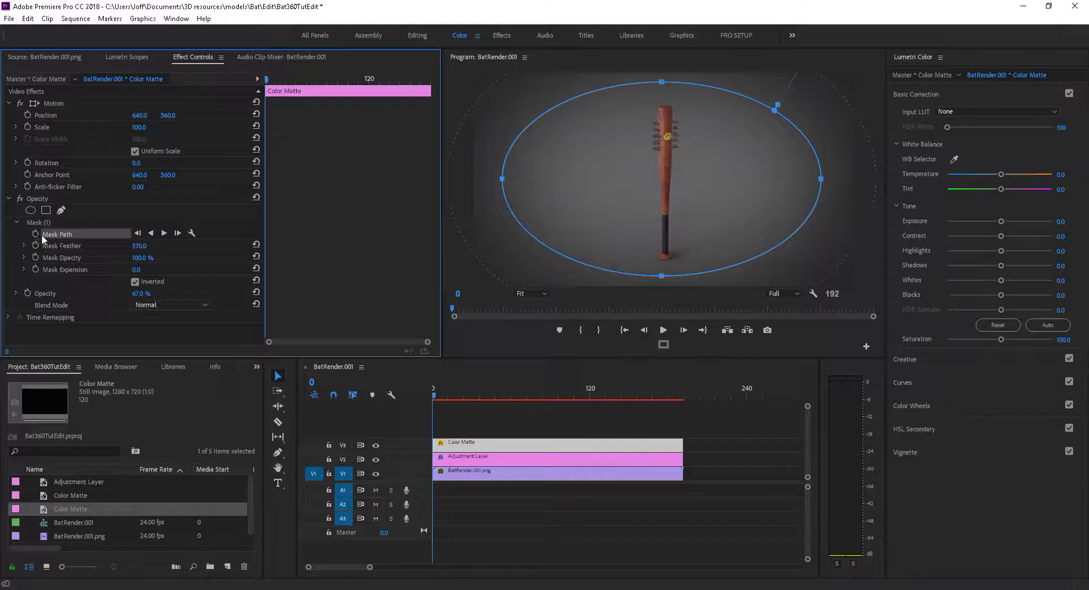
left_click(38, 200)
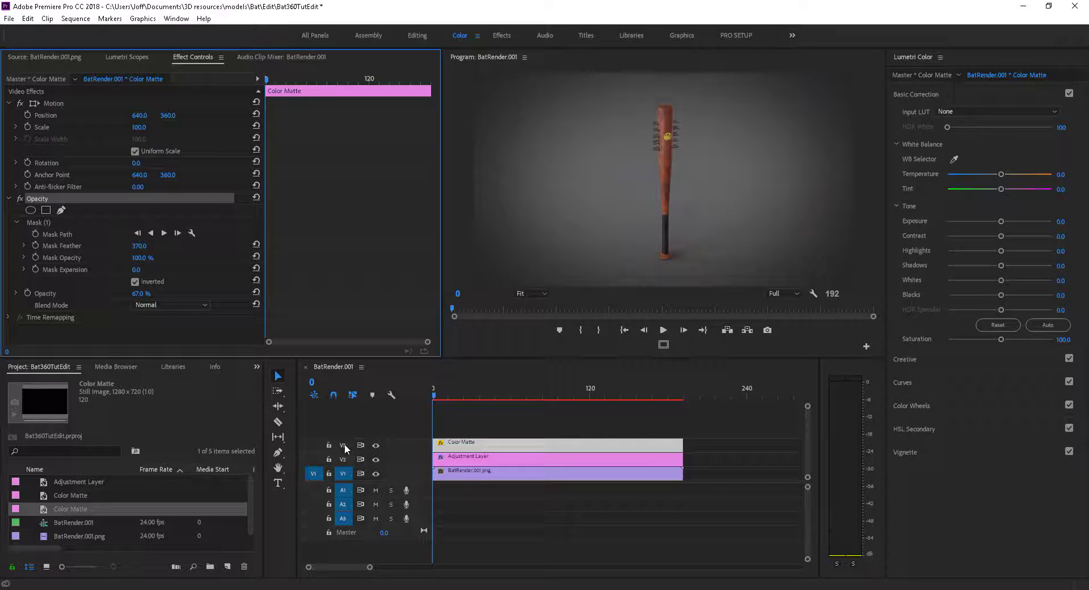
Toggle the V1 bat render and V3 vignette visibility to check, leaving both on.
left_click(376, 473)
left_click(376, 473)
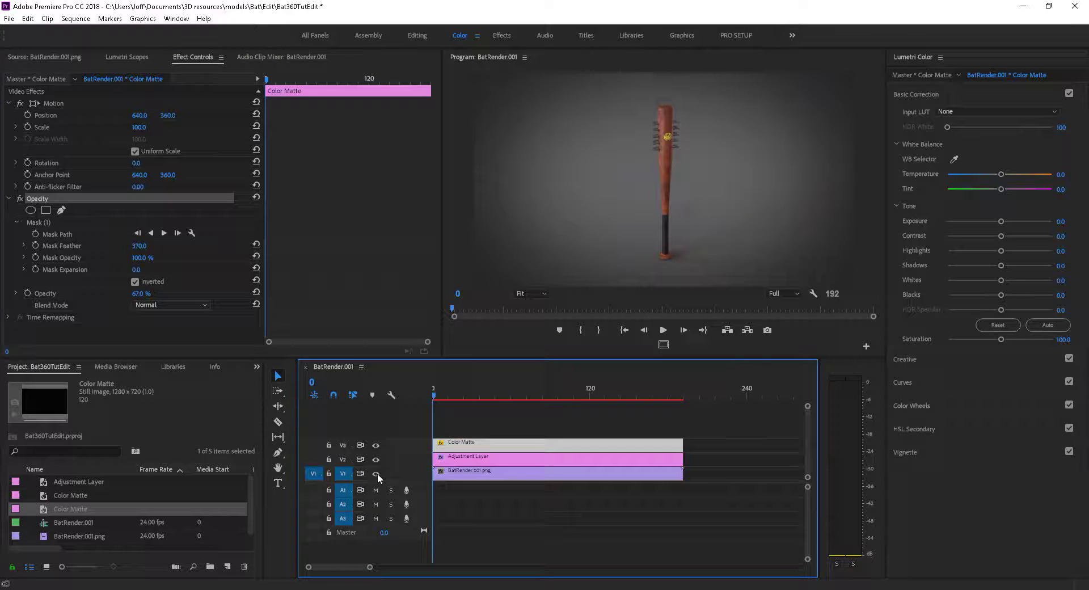
left_click(375, 446)
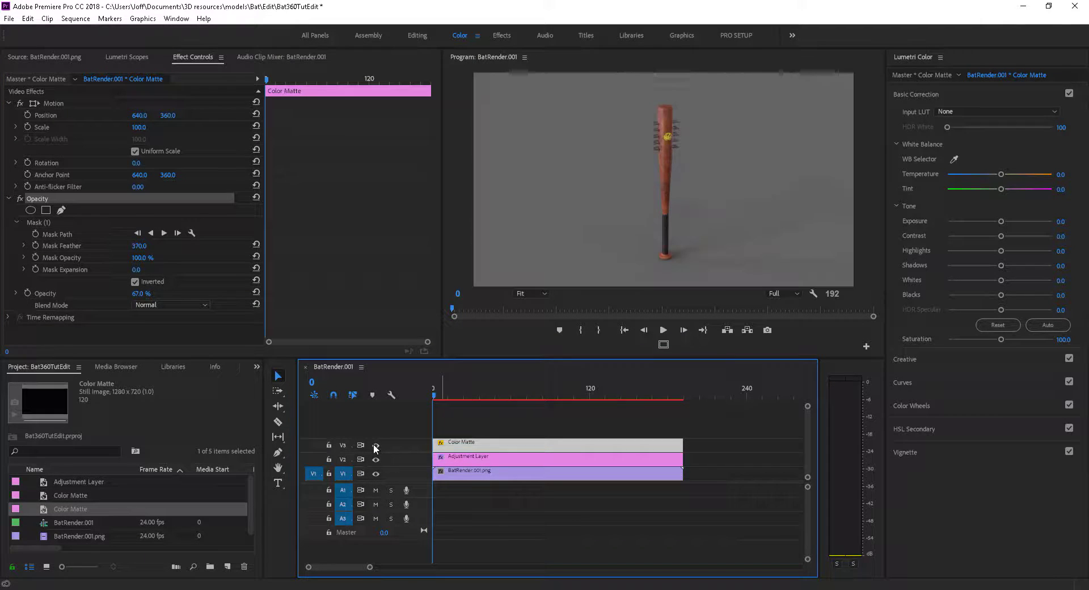
left_click(375, 446)
left_click(375, 446)
left_click(375, 444)
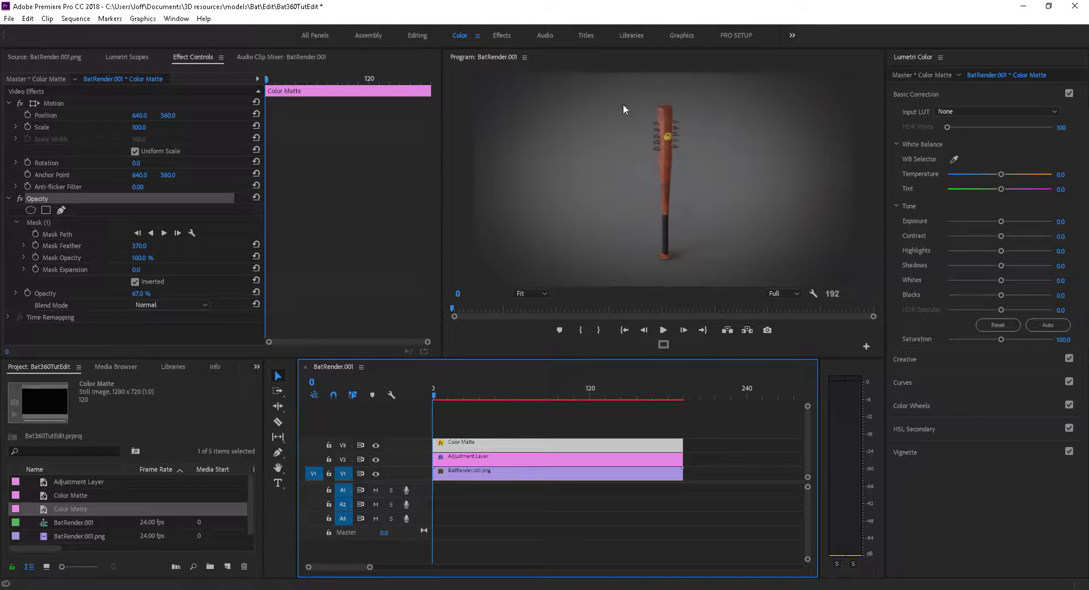